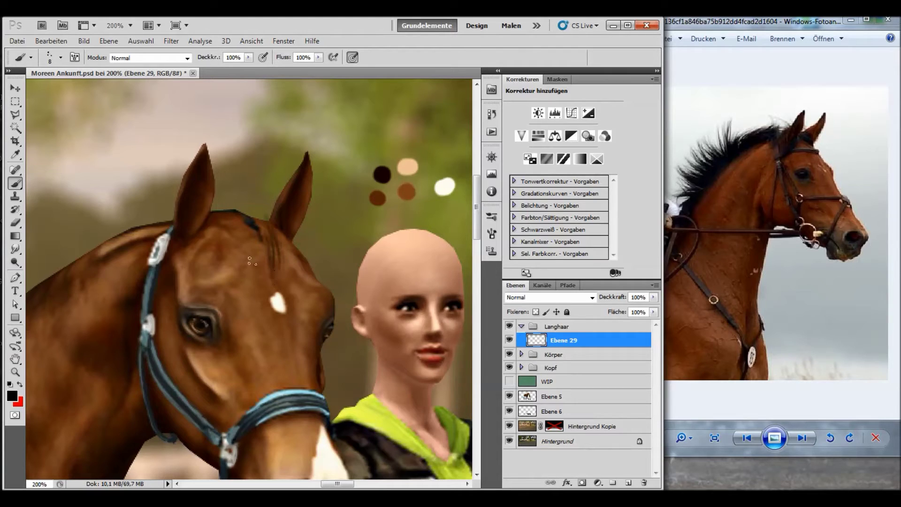
left_click_drag(265, 227, 273, 263)
left_click(15, 222)
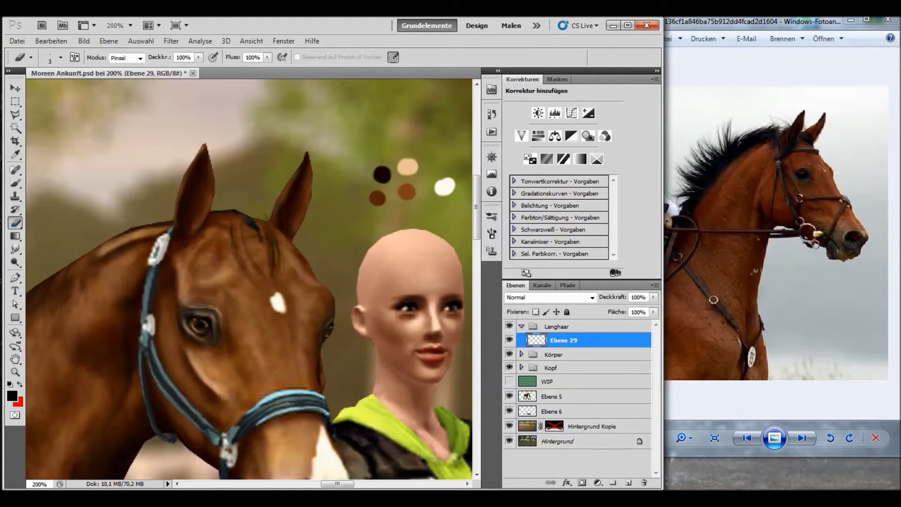
left_click(60, 57)
left_click(31, 89)
key("Return")
mouse_move(250, 265)
left_mouse_down()
mouse_move(271, 218)
mouse_move(264, 227)
left_mouse_up()
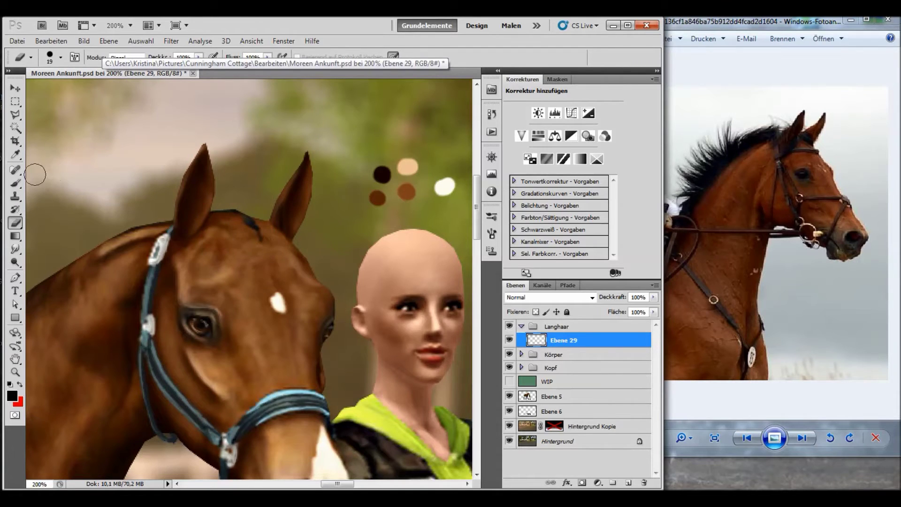
- Paint thin black mane strands along the neck crest from the ear down to the withers with a 6 px hair brush
left_click(15, 183)
left_click_drag(342, 484, 340, 484)
left_click(60, 57)
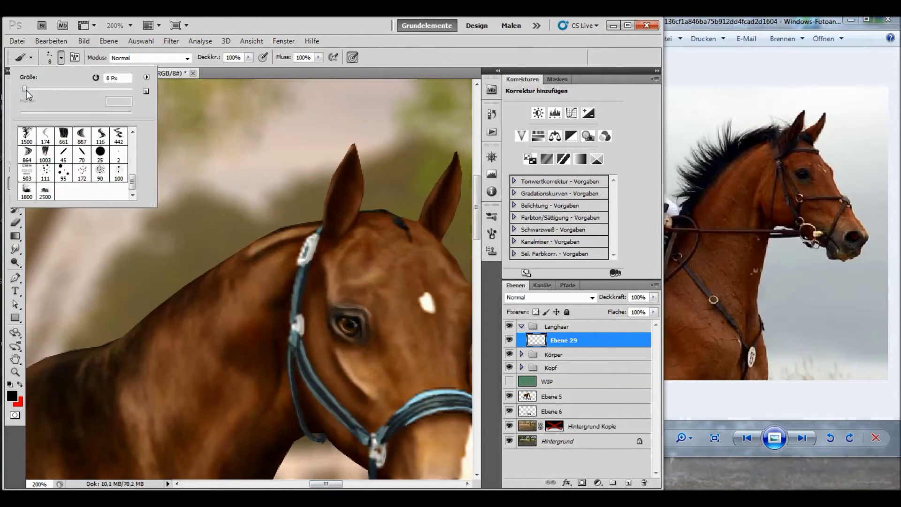
left_click(61, 57)
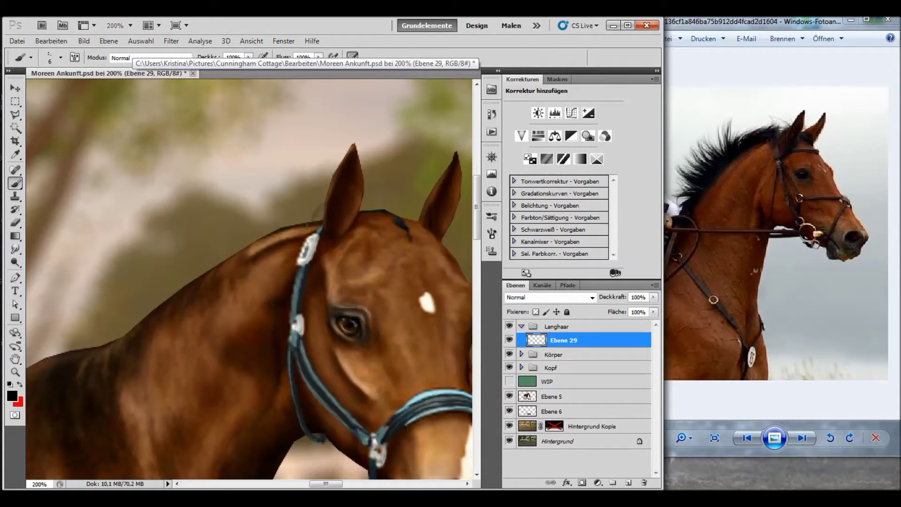
mouse_move(307, 226)
left_mouse_down()
mouse_move(275, 238)
mouse_move(258, 233)
mouse_move(258, 243)
mouse_move(259, 225)
mouse_move(228, 234)
mouse_move(215, 257)
mouse_move(205, 237)
left_mouse_up()
left_click_drag(190, 269, 178, 268)
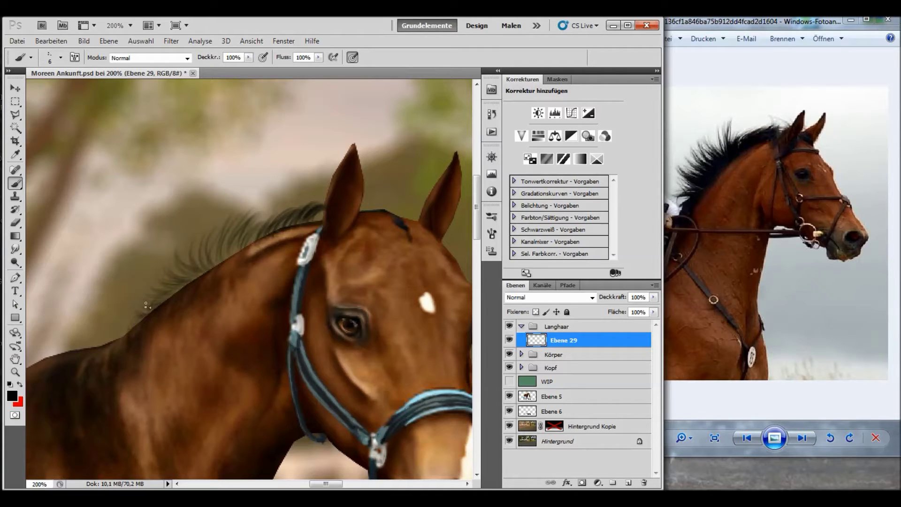
mouse_move(126, 355)
left_mouse_down()
mouse_move(131, 323)
mouse_move(128, 381)
left_mouse_up()
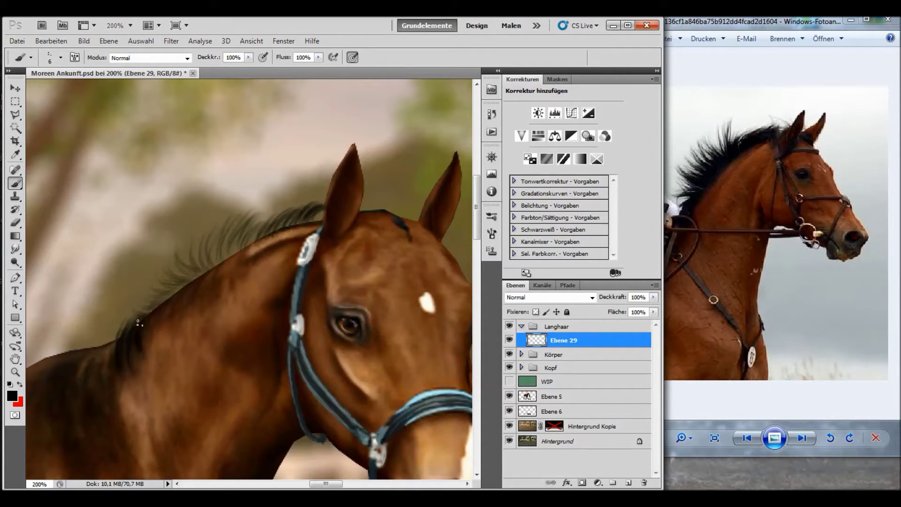
- Thicken the mane with dense black strands along the whole neck crest, including the tuft at the withers
mouse_move(323, 205)
left_mouse_down()
mouse_move(292, 228)
mouse_move(285, 219)
mouse_move(321, 209)
mouse_move(284, 239)
left_mouse_up()
left_click_drag(303, 206, 276, 237)
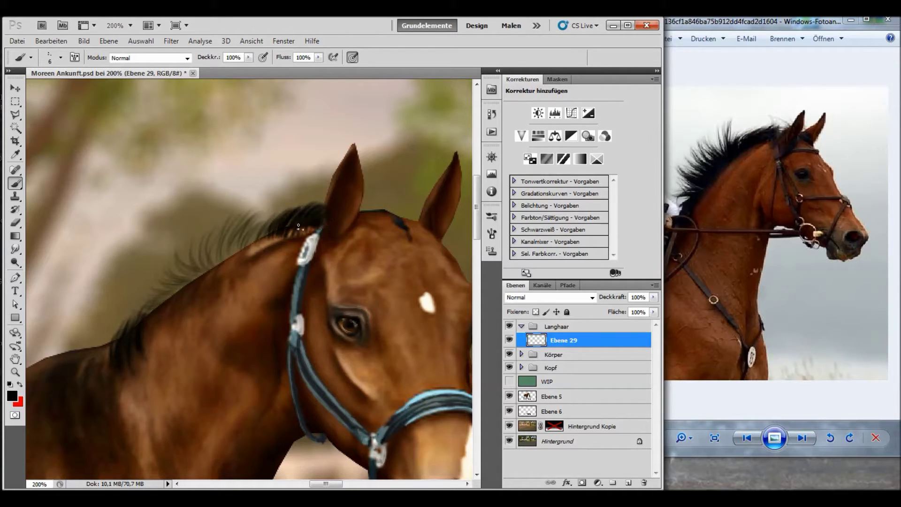
left_click_drag(263, 244, 276, 219)
mouse_move(254, 246)
left_mouse_down()
mouse_move(269, 217)
mouse_move(258, 218)
left_mouse_up()
mouse_move(237, 248)
left_mouse_down()
mouse_move(251, 209)
mouse_move(245, 214)
left_mouse_up()
mouse_move(240, 249)
left_mouse_down()
mouse_move(258, 211)
mouse_move(220, 258)
left_mouse_up()
mouse_move(224, 221)
left_mouse_down()
mouse_move(202, 268)
mouse_move(179, 273)
mouse_move(159, 291)
left_mouse_up()
mouse_move(186, 274)
left_mouse_down()
mouse_move(157, 282)
mouse_move(154, 295)
mouse_move(164, 295)
mouse_move(140, 329)
mouse_move(160, 308)
mouse_move(142, 314)
mouse_move(139, 344)
mouse_move(124, 336)
mouse_move(138, 335)
mouse_move(123, 357)
left_mouse_up()
left_click_drag(128, 321, 121, 369)
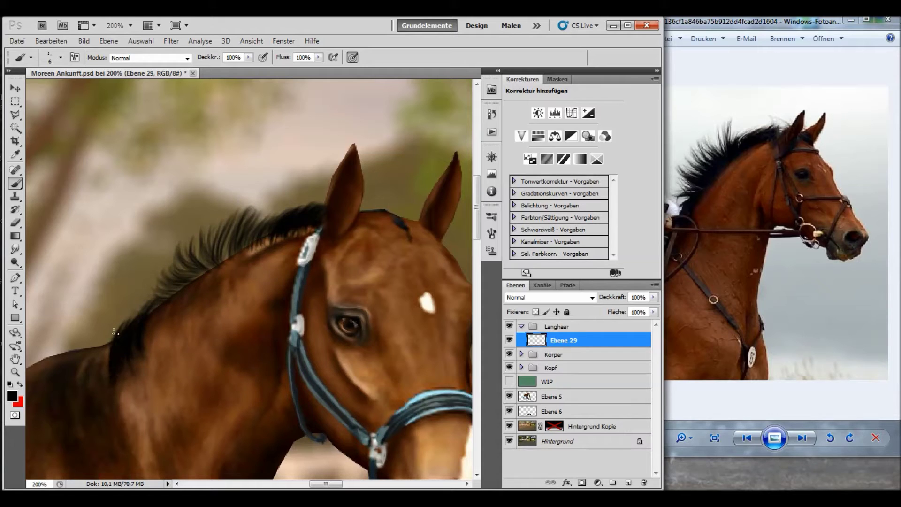
left_click_drag(113, 335, 104, 369)
- Fill the gaps in the mane and extend short strands over its lower edge onto the horse's neck
scroll(241, 354, "down", 3)
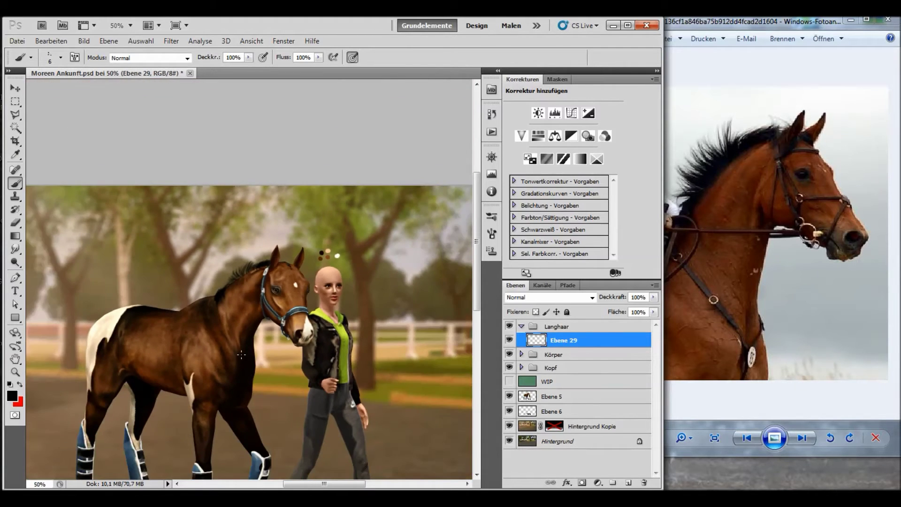
scroll(242, 357, "up", 4)
mouse_move(333, 189)
left_mouse_down()
mouse_move(303, 172)
mouse_move(294, 190)
mouse_move(308, 187)
mouse_move(291, 214)
mouse_move(299, 205)
mouse_move(274, 214)
mouse_move(278, 190)
mouse_move(266, 225)
mouse_move(245, 236)
mouse_move(265, 180)
mouse_move(232, 243)
mouse_move(232, 199)
mouse_move(248, 206)
mouse_move(238, 246)
mouse_move(210, 252)
mouse_move(161, 236)
mouse_move(171, 285)
mouse_move(140, 297)
left_mouse_up()
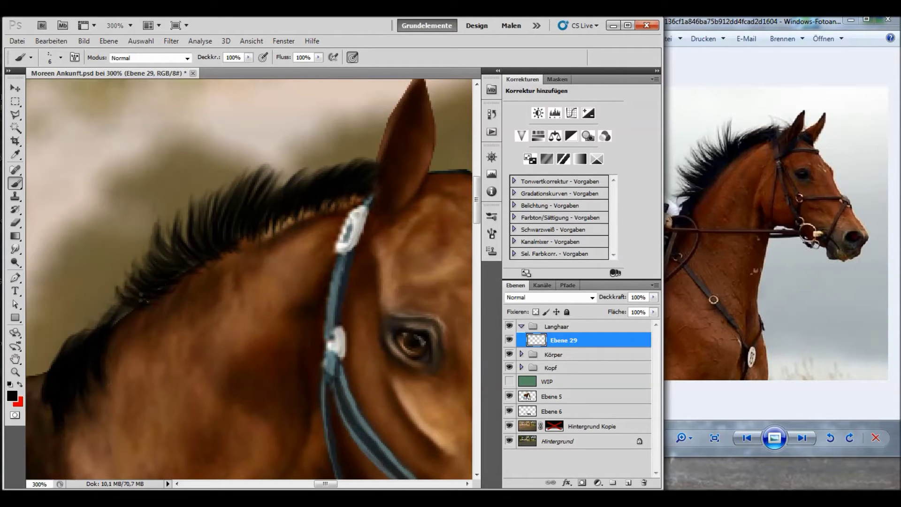
mouse_move(116, 263)
left_mouse_down()
mouse_move(134, 265)
mouse_move(123, 293)
left_mouse_up()
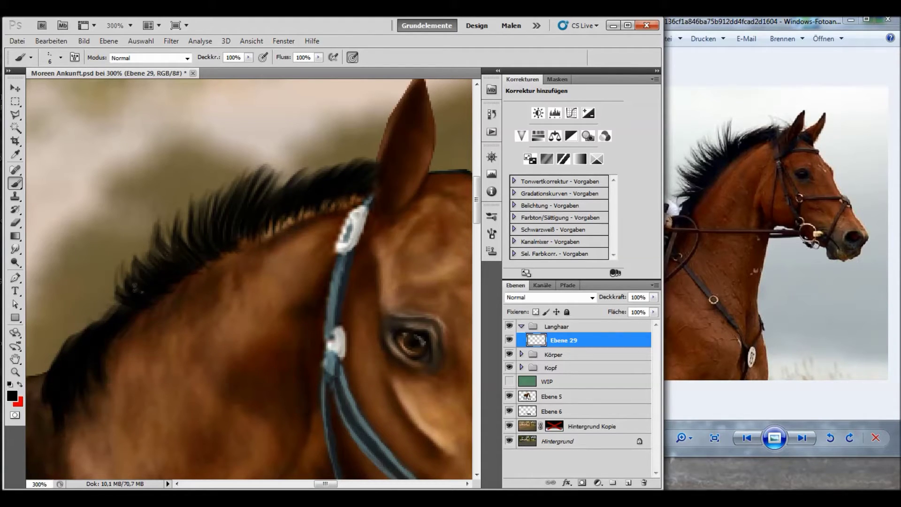
mouse_move(217, 271)
left_mouse_down()
mouse_move(186, 251)
mouse_move(234, 216)
left_mouse_up()
mouse_move(263, 242)
left_mouse_down()
mouse_move(241, 224)
mouse_move(261, 215)
left_mouse_up()
left_click_drag(235, 269, 222, 234)
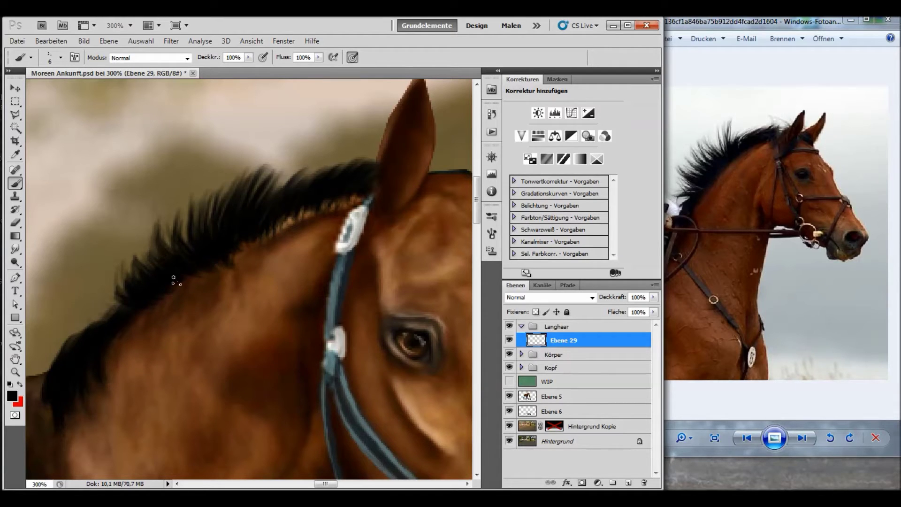
left_click_drag(142, 234, 150, 265)
left_click_drag(244, 244, 236, 258)
left_click_drag(375, 182, 357, 200)
left_click_drag(358, 195, 333, 204)
mouse_move(313, 209)
left_mouse_down()
mouse_move(301, 194)
mouse_move(279, 228)
left_mouse_up()
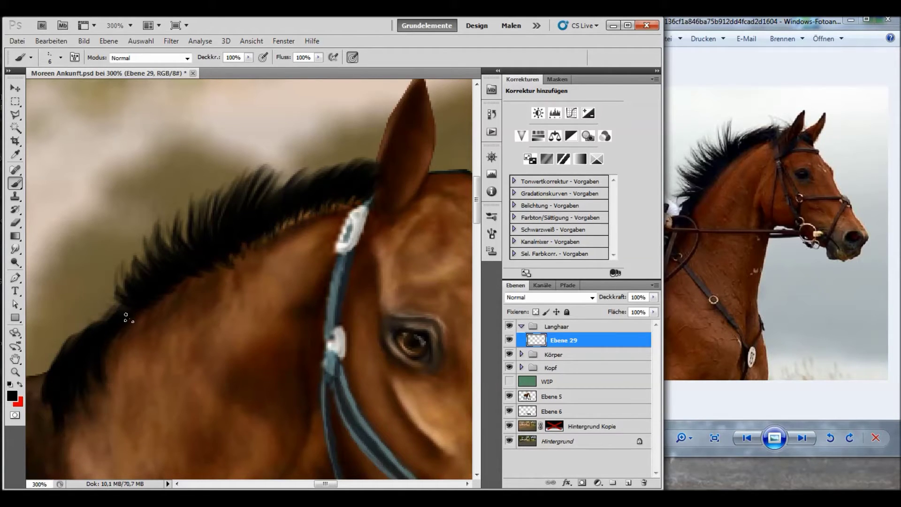
- Paint longer black strands hanging down over the shoulder at the mane's base near the withers
key("ctrl+minus")
key("ctrl+minus")
key("ctrl+minus")
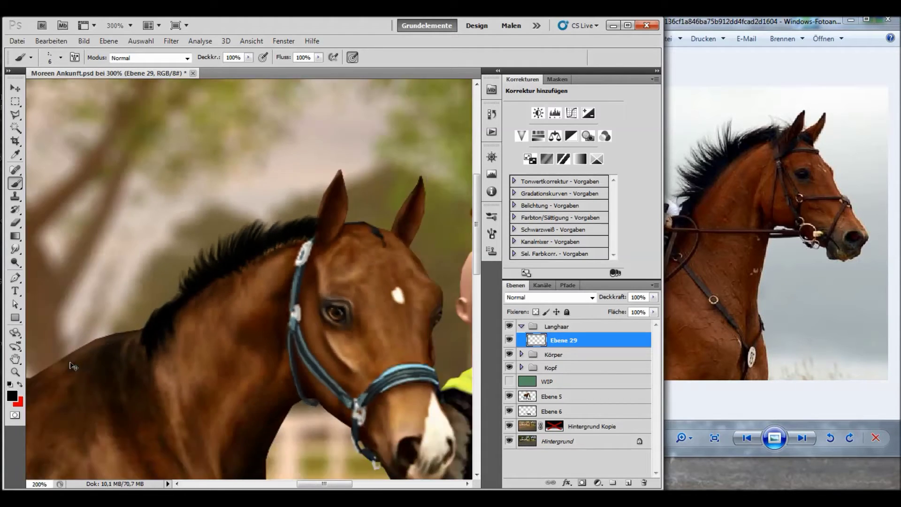
key("ctrl+plus")
key("ctrl+plus")
key("ctrl+plus")
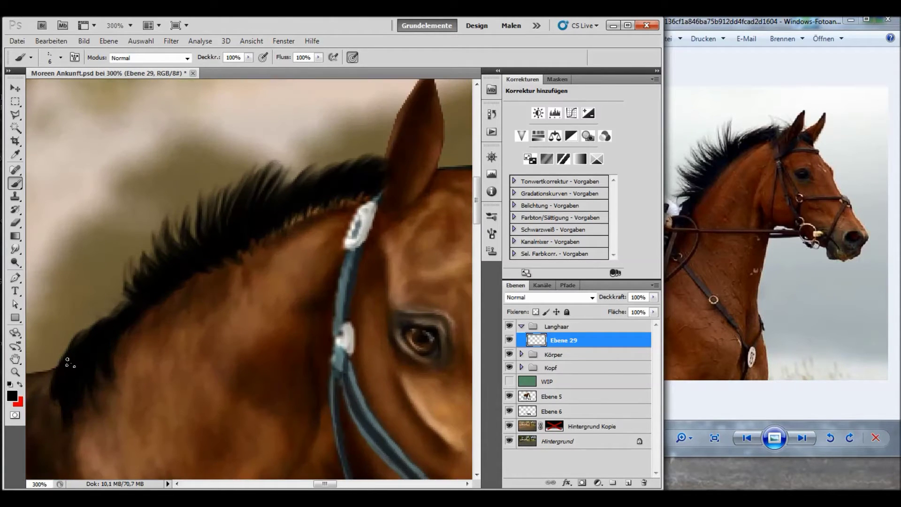
mouse_move(53, 365)
left_mouse_down()
mouse_move(63, 439)
mouse_move(94, 404)
left_mouse_up()
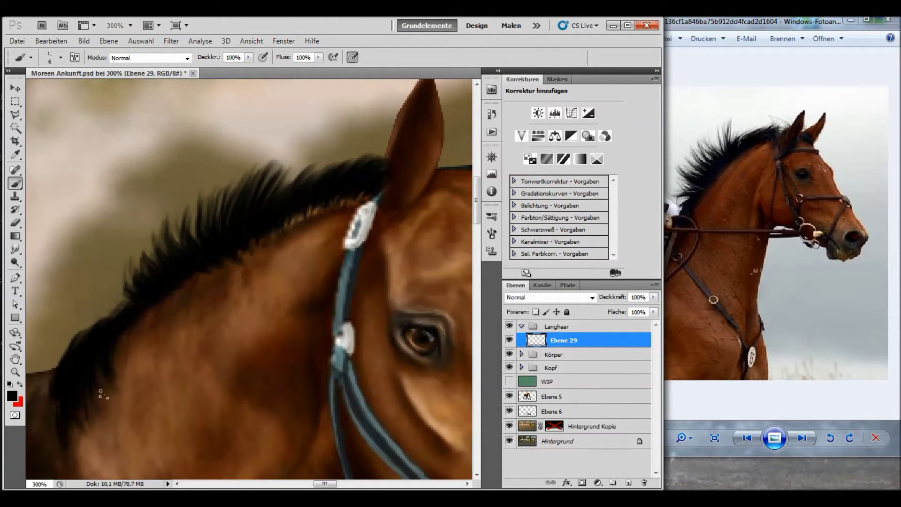
left_click_drag(96, 371, 115, 441)
left_click_drag(92, 399, 82, 439)
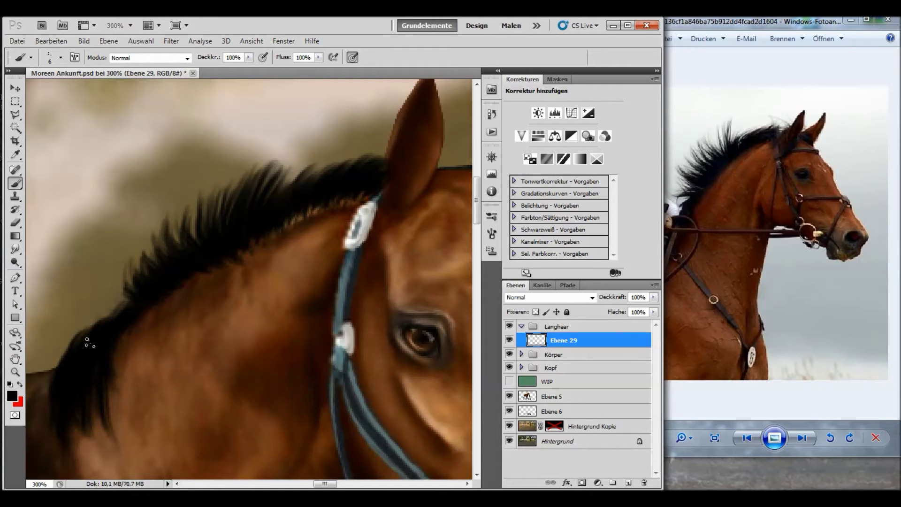
- Add longer, swept-back black hairs along the mane's upper edge from the ear to the lower neck
left_click_drag(341, 190, 368, 155)
left_click_drag(334, 188, 314, 170)
left_click_drag(267, 202, 295, 174)
mouse_move(256, 221)
left_mouse_down()
mouse_move(284, 186)
mouse_move(275, 167)
left_mouse_up()
mouse_move(225, 216)
left_mouse_down()
mouse_move(254, 172)
mouse_move(239, 179)
left_mouse_up()
left_click_drag(204, 216, 216, 188)
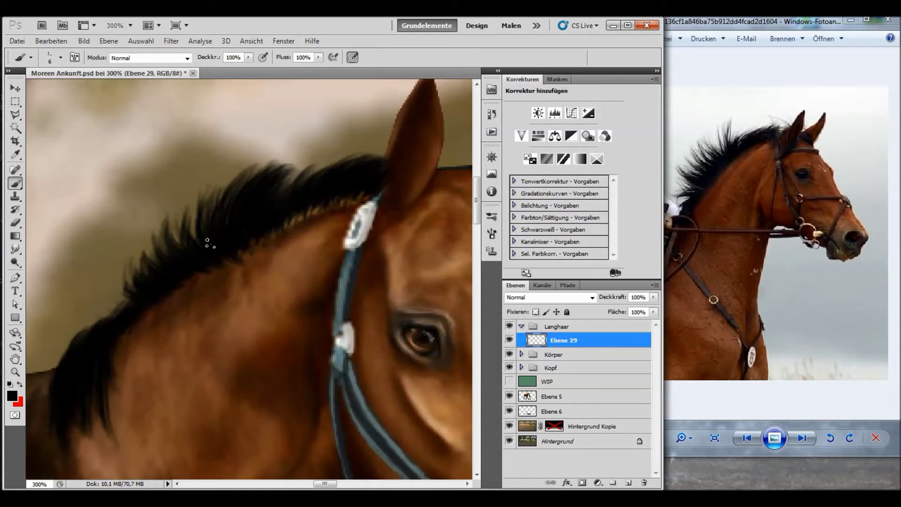
left_click_drag(183, 244, 177, 209)
mouse_move(170, 245)
left_mouse_down()
mouse_move(158, 215)
mouse_move(157, 229)
left_mouse_up()
left_click_drag(147, 272, 139, 243)
left_click_drag(134, 291, 120, 256)
mouse_move(132, 308)
left_mouse_down()
mouse_move(115, 283)
mouse_move(113, 298)
mouse_move(126, 258)
left_mouse_up()
mouse_move(329, 183)
left_mouse_down()
mouse_move(310, 159)
mouse_move(274, 157)
mouse_move(284, 157)
left_mouse_up()
left_click_drag(207, 234, 193, 194)
left_click_drag(157, 281, 140, 238)
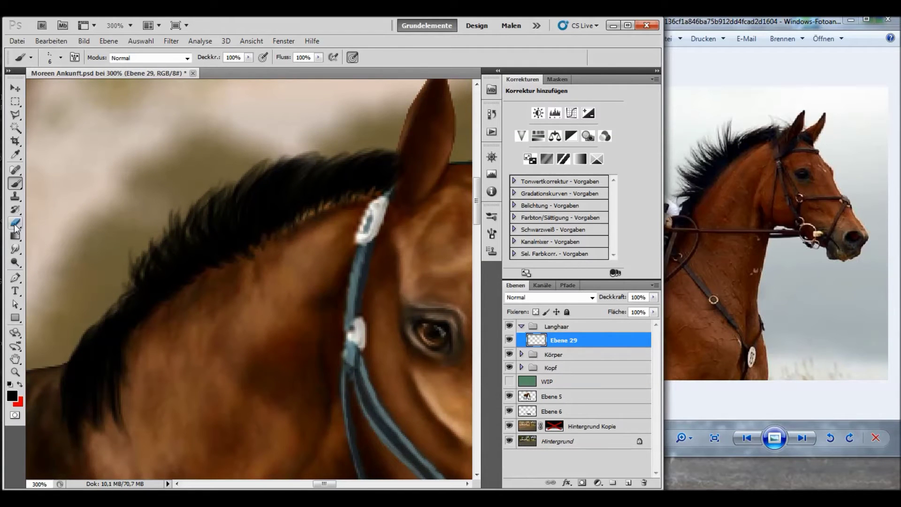
- Trim the mane's upper edge along the neck with a soft 19 px eraser at 0% hardness
left_click(15, 224)
left_click(61, 57)
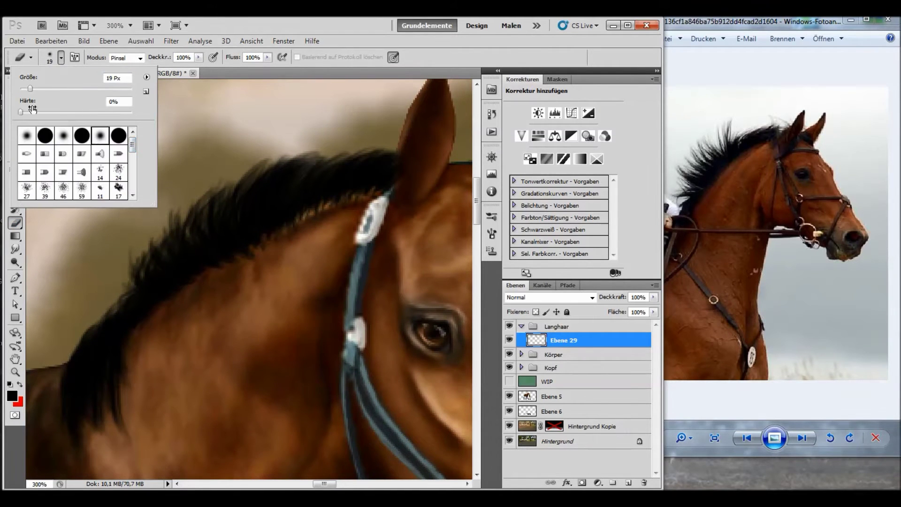
mouse_move(183, 178)
left_mouse_down()
mouse_move(169, 233)
mouse_move(135, 251)
mouse_move(137, 270)
left_mouse_up()
mouse_move(183, 219)
left_mouse_down()
mouse_move(296, 148)
mouse_move(268, 184)
mouse_move(191, 220)
mouse_move(140, 282)
left_mouse_up()
key("b")
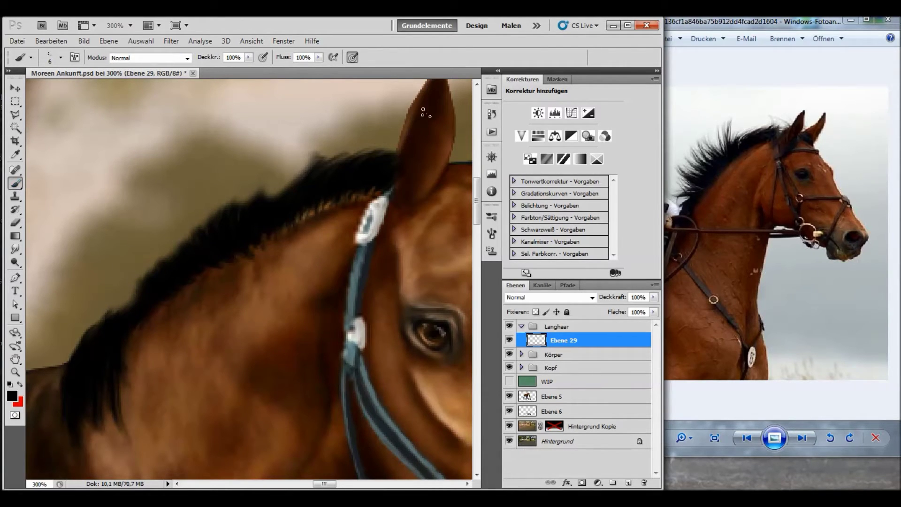
- Repaint upright black hair tips along the trimmed upper edge of the mane with the 6 px hair brush
left_click_drag(281, 202, 310, 165)
left_click_drag(270, 217, 306, 152)
left_click_drag(263, 221, 294, 162)
left_click_drag(272, 195, 314, 151)
left_click_drag(265, 216, 291, 158)
left_click_drag(249, 205, 273, 164)
mouse_move(238, 235)
left_mouse_down()
mouse_move(251, 171)
mouse_move(232, 183)
left_mouse_up()
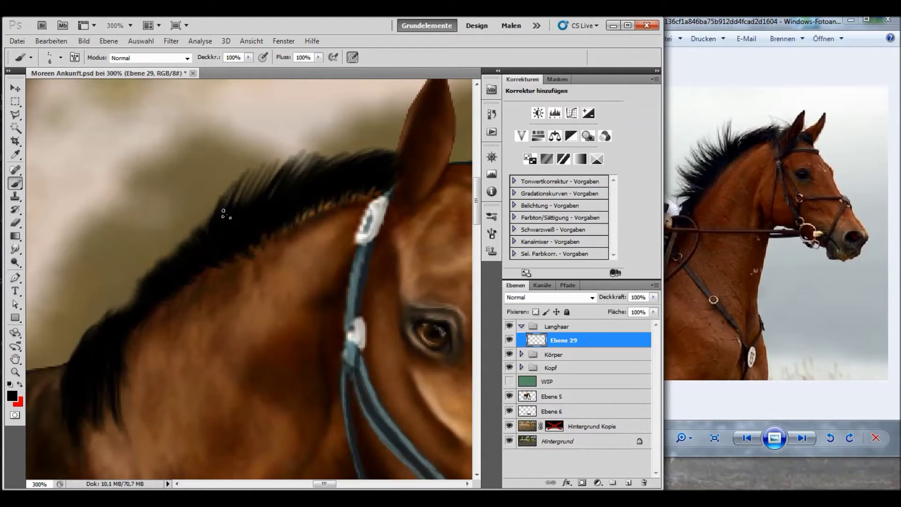
left_click_drag(205, 245, 214, 192)
left_click_drag(162, 263, 183, 211)
left_click_drag(149, 281, 137, 250)
mouse_move(136, 302)
left_mouse_down()
mouse_move(126, 278)
mouse_move(191, 204)
left_mouse_up()
left_click_drag(191, 237, 210, 196)
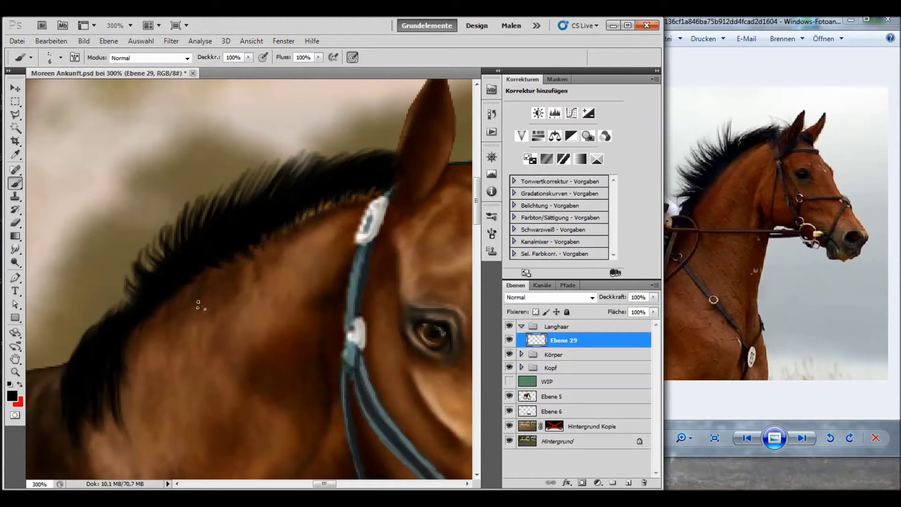
- Erase the mane along the neck crest up to the ear, keeping only the tuft at the withers
left_click(15, 223)
mouse_move(125, 312)
left_mouse_down()
mouse_move(147, 262)
mouse_move(246, 152)
mouse_move(344, 145)
mouse_move(394, 188)
left_mouse_up()
left_click(15, 183)
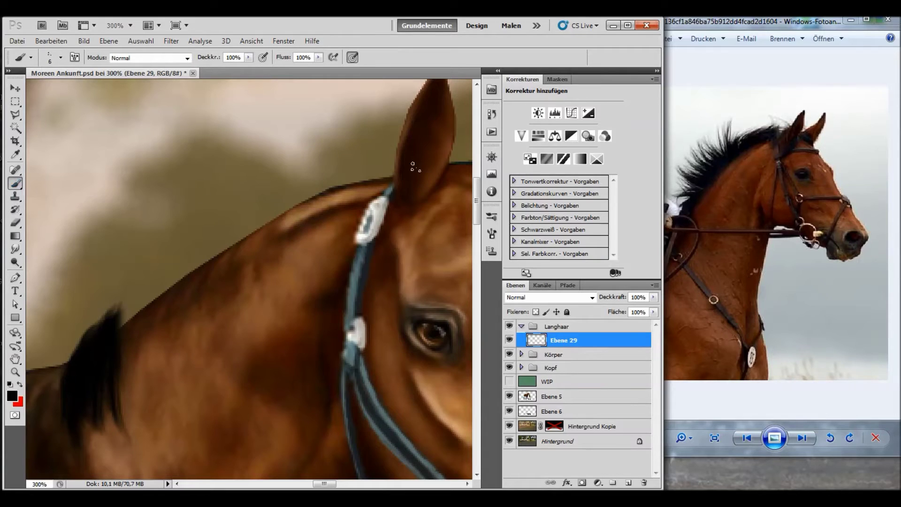
- Rebuild the lower mane with overlapping black strands rising above the crest and hanging down the neck beside the withers tuft
left_click_drag(123, 335, 137, 298)
left_click_drag(134, 348, 141, 396)
left_click_drag(126, 320, 134, 291)
left_click_drag(136, 338, 137, 394)
left_click_drag(136, 319, 154, 284)
left_click_drag(141, 338, 136, 388)
mouse_move(129, 320)
left_mouse_down()
mouse_move(145, 295)
mouse_move(144, 390)
left_mouse_up()
left_click_drag(155, 302, 174, 273)
left_click_drag(167, 305, 154, 390)
left_click_drag(156, 352, 170, 413)
left_click_drag(164, 324, 158, 399)
left_click_drag(181, 276, 169, 366)
mouse_move(190, 258)
left_mouse_down()
mouse_move(171, 314)
mouse_move(123, 328)
left_mouse_up()
mouse_move(176, 273)
left_mouse_down()
mouse_move(143, 300)
mouse_move(157, 281)
left_mouse_up()
mouse_move(131, 333)
left_mouse_down()
mouse_move(141, 292)
mouse_move(170, 269)
mouse_move(67, 361)
left_mouse_up()
left_click_drag(105, 312, 70, 357)
left_click_drag(198, 283, 186, 349)
left_click_drag(194, 259, 192, 274)
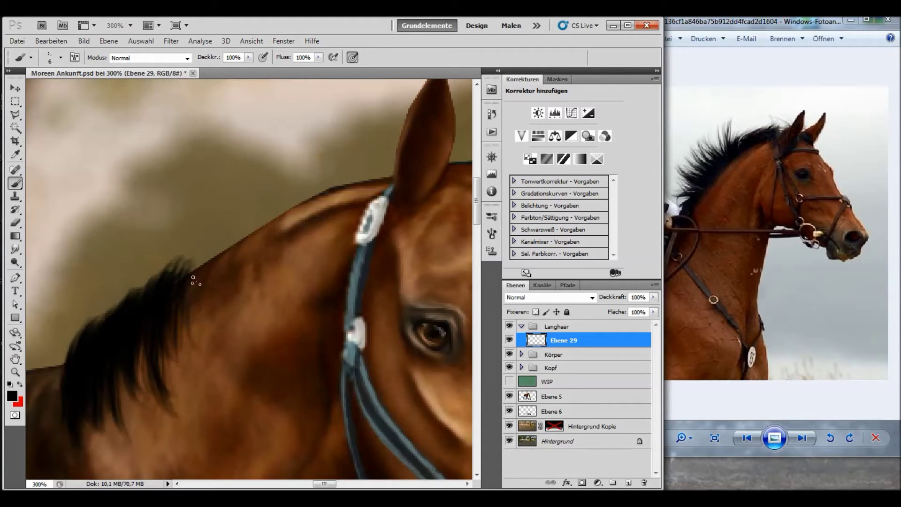
- Paint short swept-back black strands along the crest from behind the ear down to the rebuilt lower mane
left_click_drag(394, 170, 283, 229)
left_click_drag(304, 184, 250, 243)
mouse_move(275, 205)
left_mouse_down()
mouse_move(243, 246)
mouse_move(171, 272)
left_mouse_up()
key("ctrl+minus")
key("ctrl+minus")
key("ctrl+minus")
key("ctrl+minus")
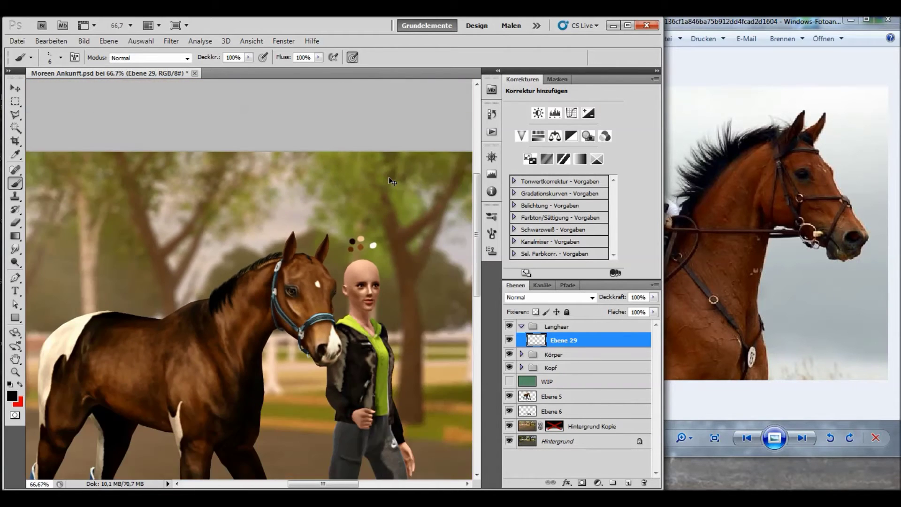
- Thicken the upper mane with longer black strands from the ear to the middle of the neck
key("ctrl+plus")
key("ctrl+plus")
key("ctrl+plus")
key("ctrl+plus")
left_click_drag(412, 160, 396, 176)
mouse_move(336, 189)
left_mouse_down()
mouse_move(235, 225)
mouse_move(201, 246)
mouse_move(226, 238)
mouse_move(203, 271)
left_mouse_up()
mouse_move(421, 172)
left_mouse_down()
mouse_move(253, 237)
mouse_move(280, 206)
mouse_move(239, 258)
mouse_move(203, 261)
left_mouse_up()
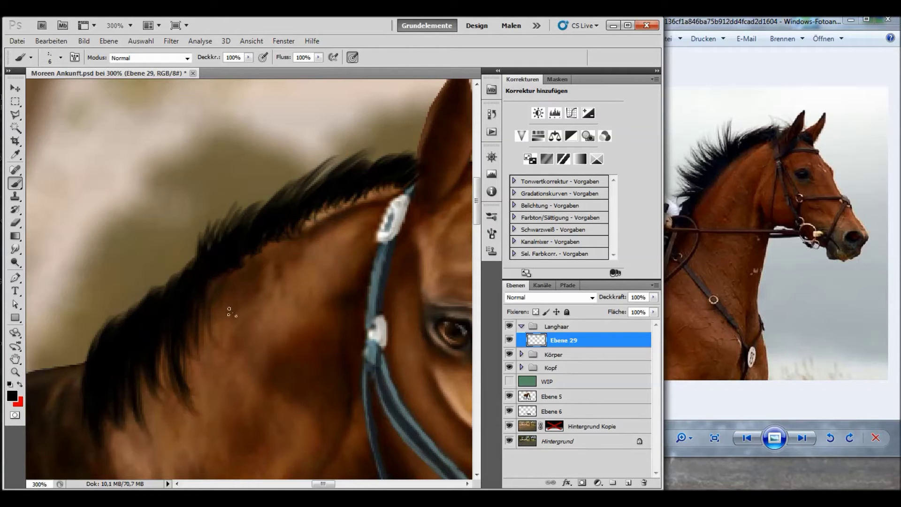
- Add fine black strands around the base of the mane at the withers
key("ctrl+minus")
key("ctrl+minus")
key("ctrl+minus")
key("ctrl+plus")
key("ctrl+plus")
key("ctrl+plus")
key("ctrl+plus")
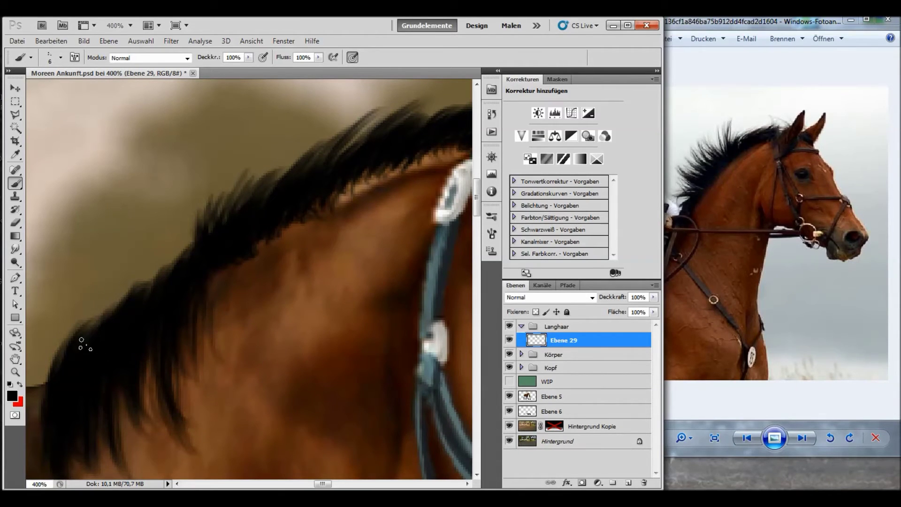
left_click_drag(328, 484, 321, 483)
left_click_drag(189, 373, 172, 411)
left_click_drag(203, 359, 171, 427)
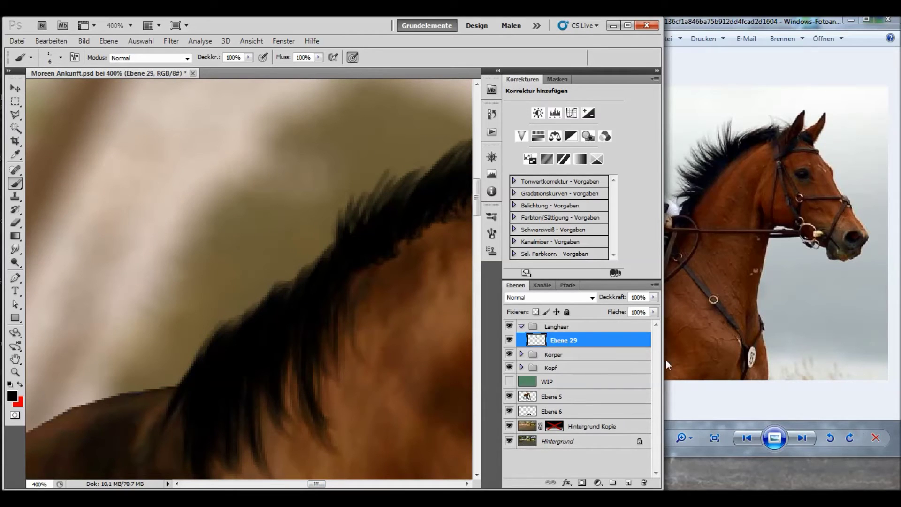
- Lower the mane layer's opacity to 56% and erase hair overlapping the neck below the crest with a soft 10 px eraser
left_click(653, 297)
left_click_drag(655, 308, 628, 309)
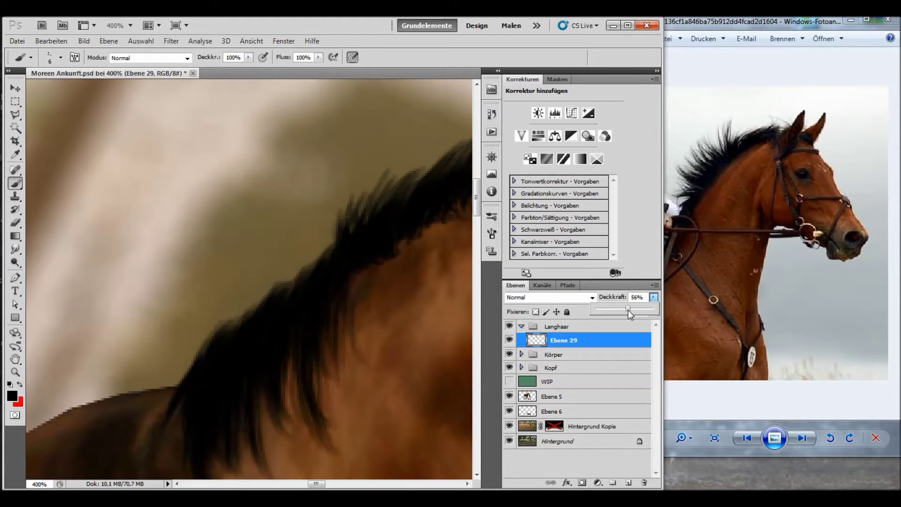
key("e")
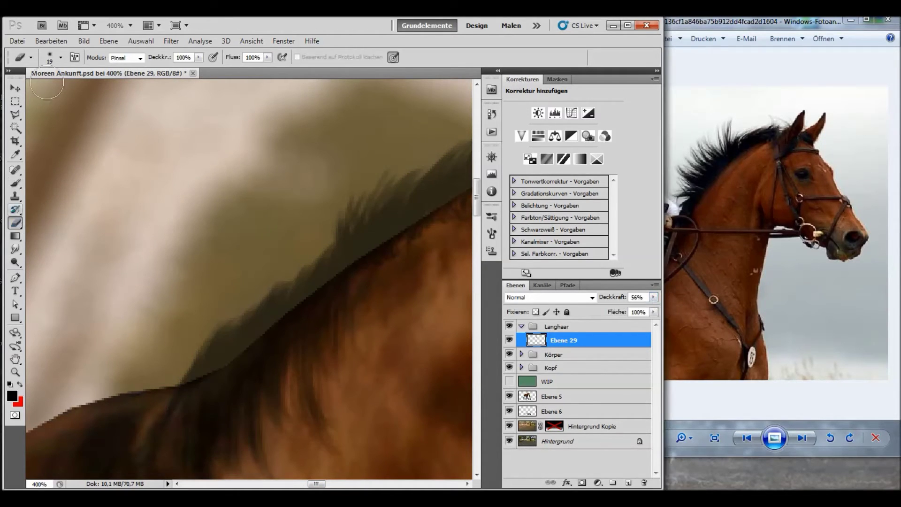
left_click(60, 58)
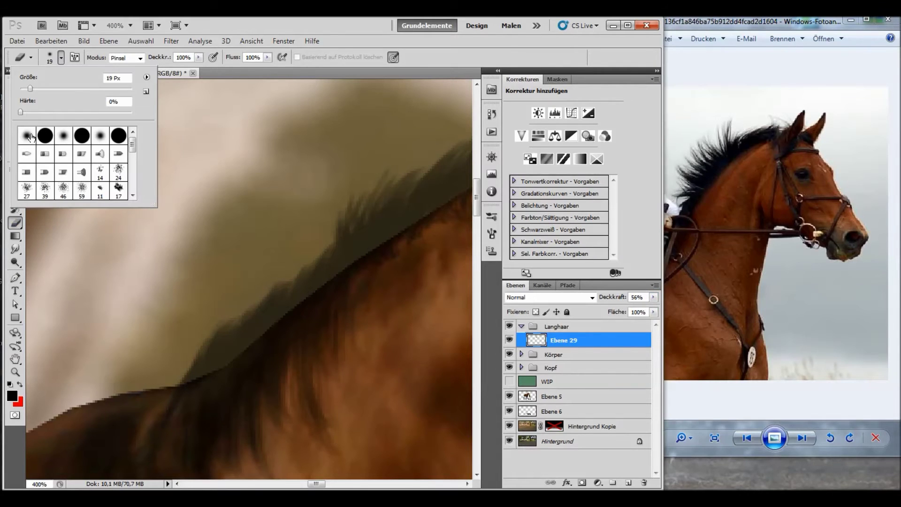
left_click(50, 57)
left_click_drag(318, 484, 332, 484)
mouse_move(295, 152)
left_mouse_down()
mouse_move(230, 173)
mouse_move(218, 213)
mouse_move(190, 188)
mouse_move(109, 243)
left_mouse_up()
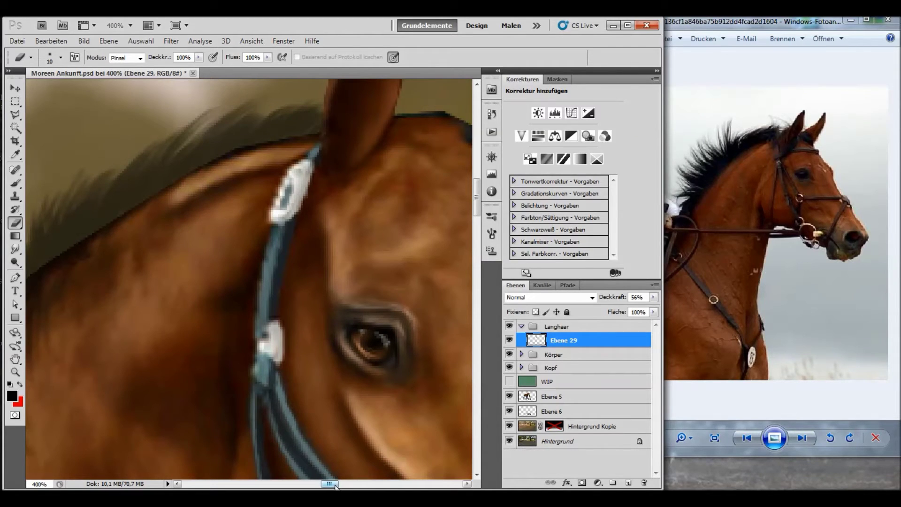
left_click_drag(336, 486, 332, 485)
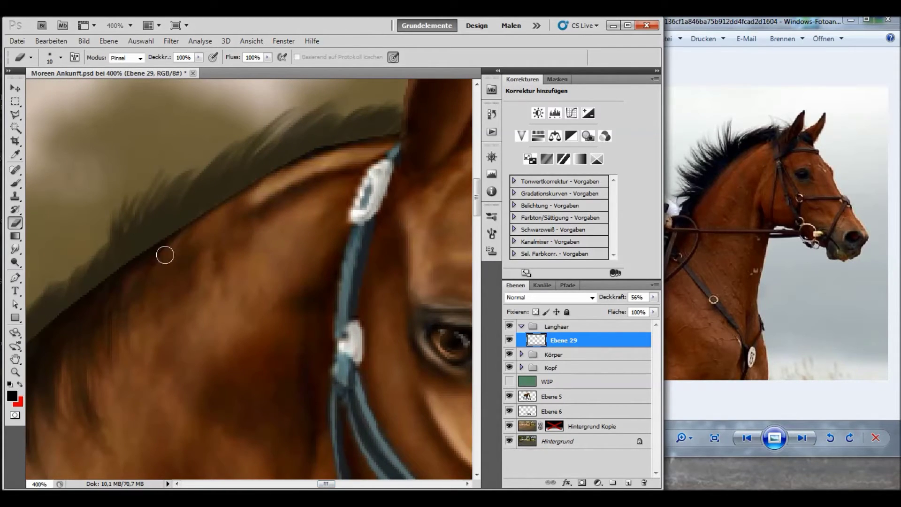
left_click_drag(400, 148, 414, 124)
left_click(51, 41)
left_click(61, 75)
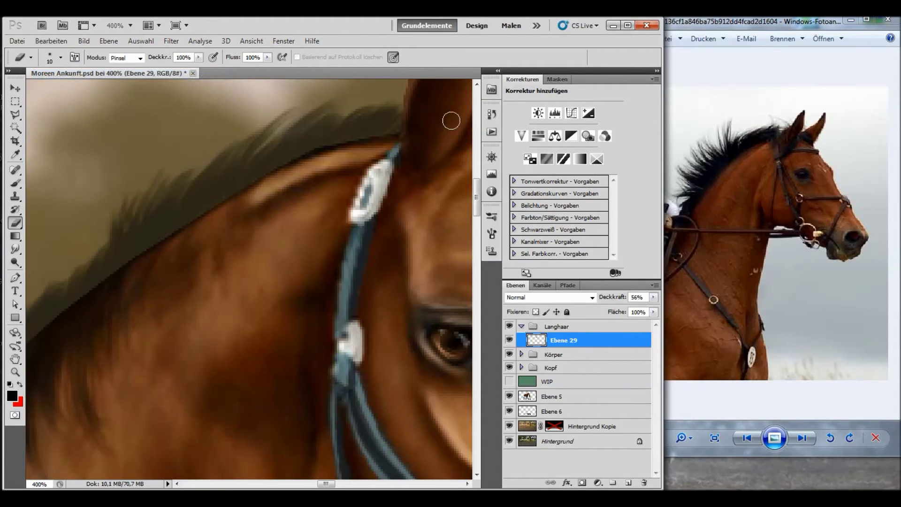
- Restore the mane layer's opacity to 100%
left_click_drag(654, 297, 658, 312)
key("Return")
key("ctrl+minus")
key("ctrl+minus")
key("ctrl+minus")
key("ctrl+minus")
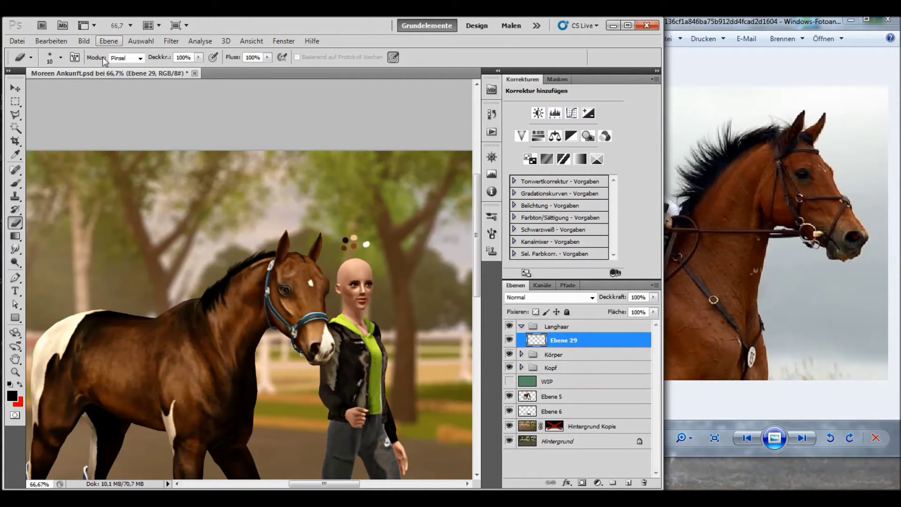
- Paint the first black forelock strands between the ears and over the far side of the forehead with a 6 px brush
key("b")
key("ctrl+plus")
key("ctrl+plus")
key("ctrl+plus")
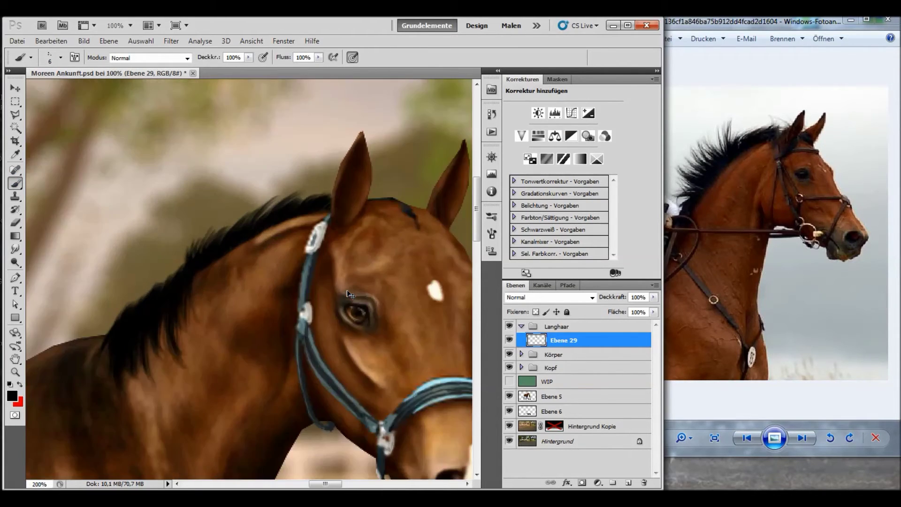
scroll(213, 228, "right", 1)
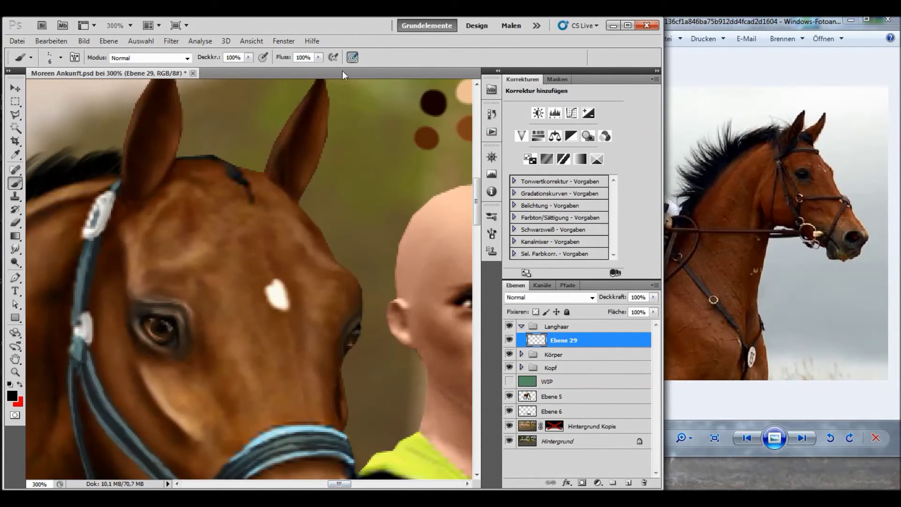
mouse_move(177, 164)
left_mouse_down()
mouse_move(194, 145)
mouse_move(254, 153)
mouse_move(332, 258)
left_mouse_up()
left_click_drag(296, 204, 328, 288)
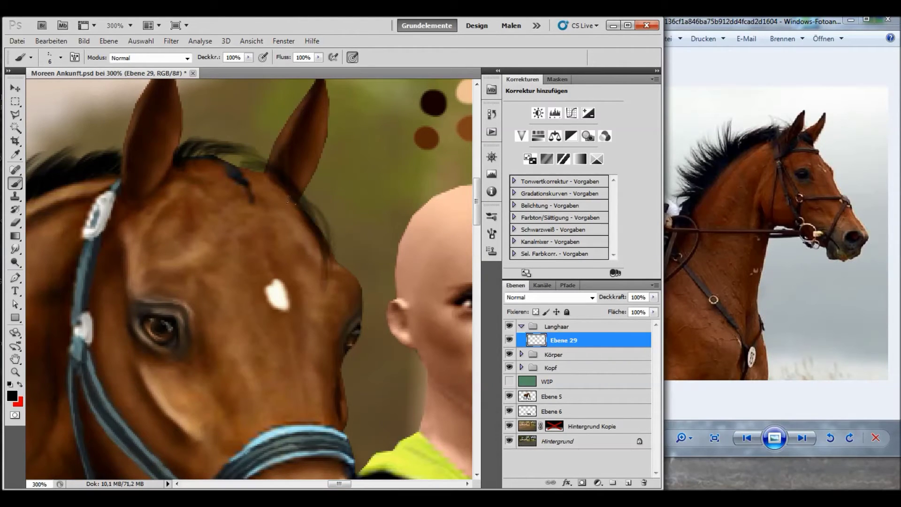
left_click_drag(257, 170, 302, 211)
left_click_drag(219, 143, 266, 164)
left_click_drag(204, 159, 268, 162)
- Lengthen the forelock with black strands sweeping from the poll down the far side of the forehead
mouse_move(312, 306)
left_mouse_down()
mouse_move(314, 267)
mouse_move(216, 167)
mouse_move(287, 203)
mouse_move(313, 306)
mouse_move(208, 161)
mouse_move(190, 169)
mouse_move(216, 134)
mouse_move(258, 143)
mouse_move(328, 223)
left_mouse_up()
left_click_drag(273, 172, 315, 226)
left_click_drag(278, 211, 312, 288)
left_click_drag(221, 171, 305, 261)
mouse_move(209, 173)
left_mouse_down()
mouse_move(293, 232)
mouse_move(232, 183)
left_mouse_up()
left_click_drag(252, 187, 219, 203)
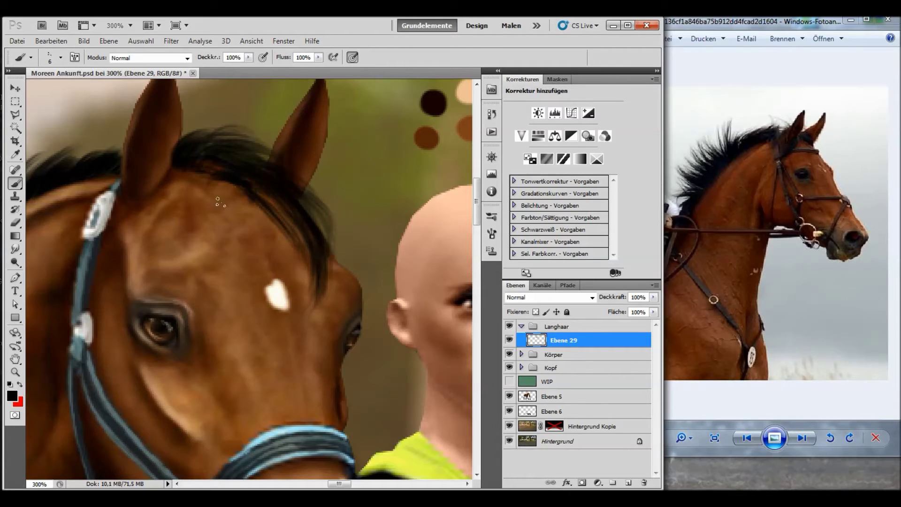
left_click_drag(307, 287, 323, 323)
left_click_drag(301, 282, 316, 331)
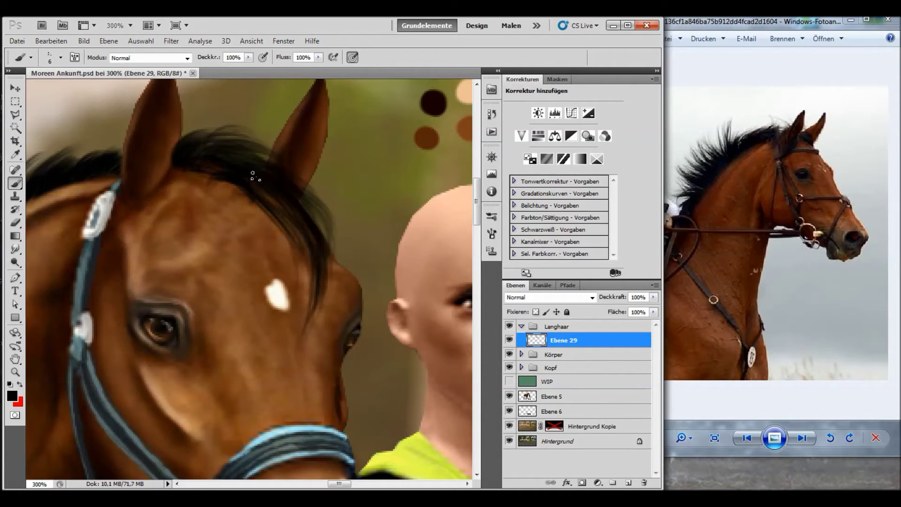
- Fill the forelock's middle with overlapping black strands hanging down to the white star
mouse_move(256, 177)
left_mouse_down()
mouse_move(319, 216)
mouse_move(307, 284)
left_mouse_up()
left_click_drag(263, 192, 303, 277)
left_click_drag(316, 215, 330, 244)
left_click_drag(296, 239, 305, 314)
left_click_drag(268, 214, 293, 317)
left_click_drag(270, 211, 284, 286)
left_click_drag(221, 181, 278, 260)
left_click_drag(282, 221, 301, 323)
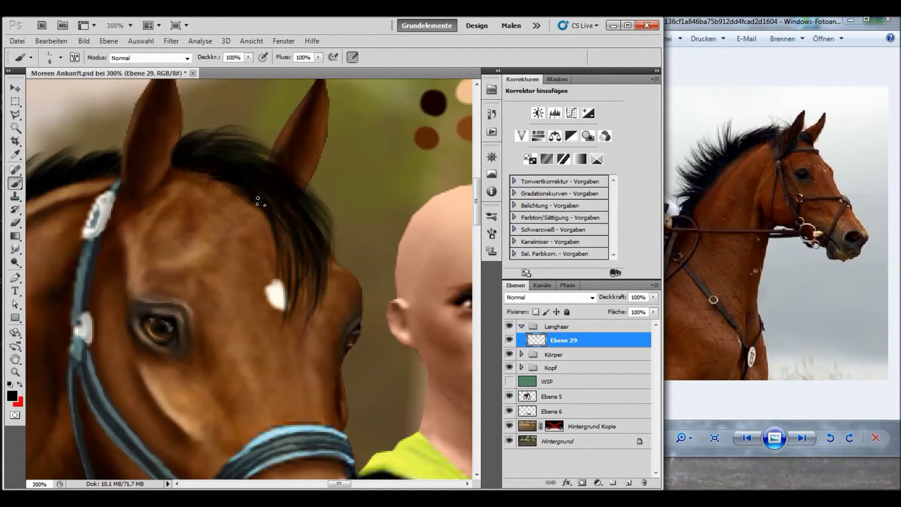
key("ctrl+minus")
key("ctrl+minus")
key("ctrl+minus")
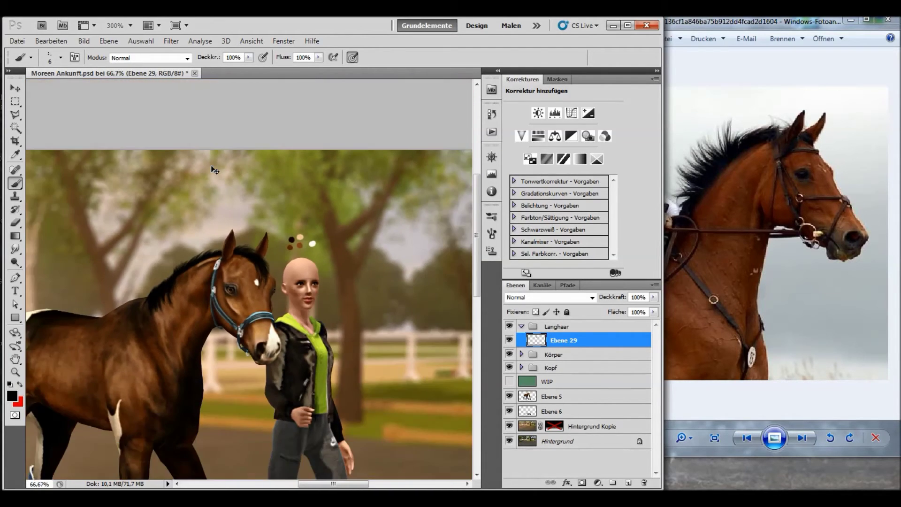
- Thicken the forelock with dense black strands from the poll across the white star
key("ctrl+plus")
key("ctrl+plus")
key("ctrl+plus")
mouse_move(237, 183)
left_mouse_down()
mouse_move(230, 211)
mouse_move(235, 194)
mouse_move(264, 198)
mouse_move(235, 189)
mouse_move(284, 298)
left_mouse_up()
mouse_move(242, 190)
left_mouse_down()
mouse_move(282, 249)
mouse_move(295, 307)
left_mouse_up()
left_click_drag(284, 216, 312, 310)
left_click_drag(239, 190, 298, 310)
left_click_drag(263, 220, 291, 317)
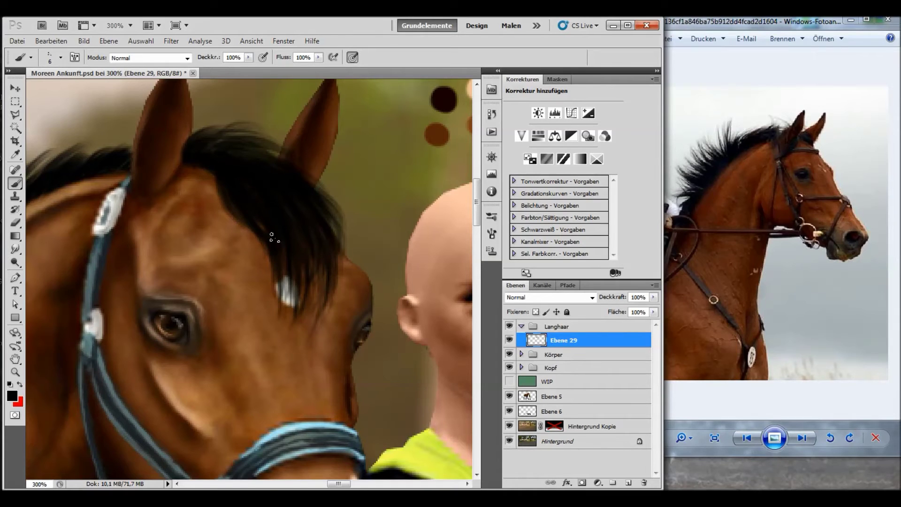
left_click_drag(274, 190, 303, 334)
left_click_drag(275, 218, 315, 296)
left_click_drag(294, 250, 300, 338)
left_click_drag(282, 226, 319, 307)
key("ctrl+minus")
key("ctrl+minus")
key("ctrl+minus")
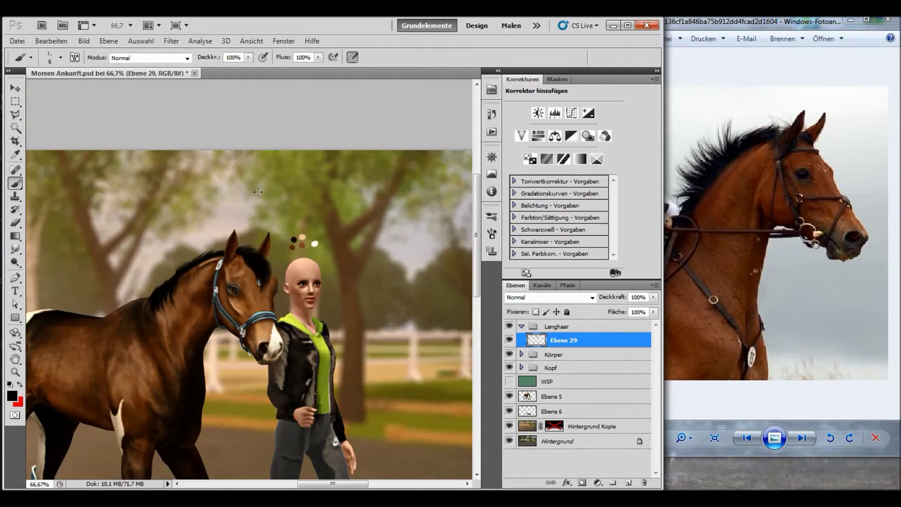
- Widen the forelock toward the near eye with fine black strands of uneven length
key("ctrl+plus")
key("ctrl+plus")
key("ctrl+plus")
left_click_drag(225, 195, 268, 265)
mouse_move(218, 178)
left_mouse_down()
mouse_move(237, 244)
mouse_move(235, 232)
left_mouse_up()
left_click_drag(263, 237, 268, 278)
left_click_drag(256, 230, 279, 297)
mouse_move(220, 173)
left_mouse_down()
mouse_move(210, 210)
mouse_move(259, 261)
left_mouse_up()
left_click_drag(253, 246, 269, 313)
mouse_move(233, 217)
left_mouse_down()
mouse_move(257, 275)
mouse_move(253, 247)
mouse_move(237, 281)
left_mouse_up()
left_click_drag(239, 233, 258, 284)
key("ctrl+minus")
key("ctrl+minus")
key("ctrl+minus")
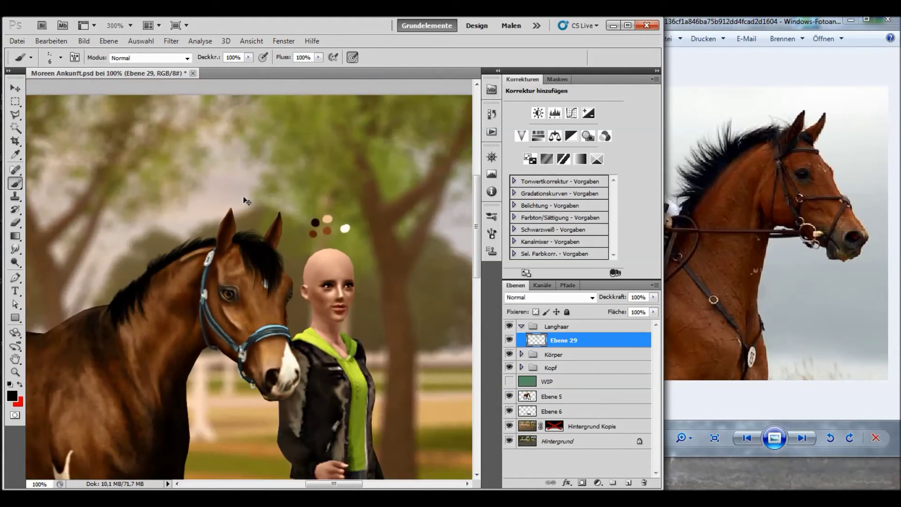
key("ctrl+minus")
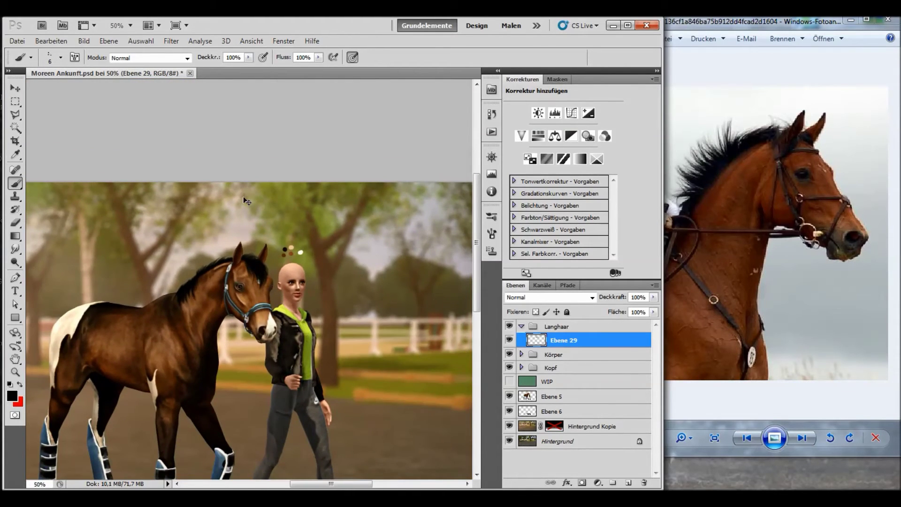
- Examine the forelock close up and in the context of the whole horse
key("ctrl+plus")
key("ctrl+plus")
key("ctrl+plus")
key("ctrl+minus")
key("ctrl+minus")
key("ctrl+minus")
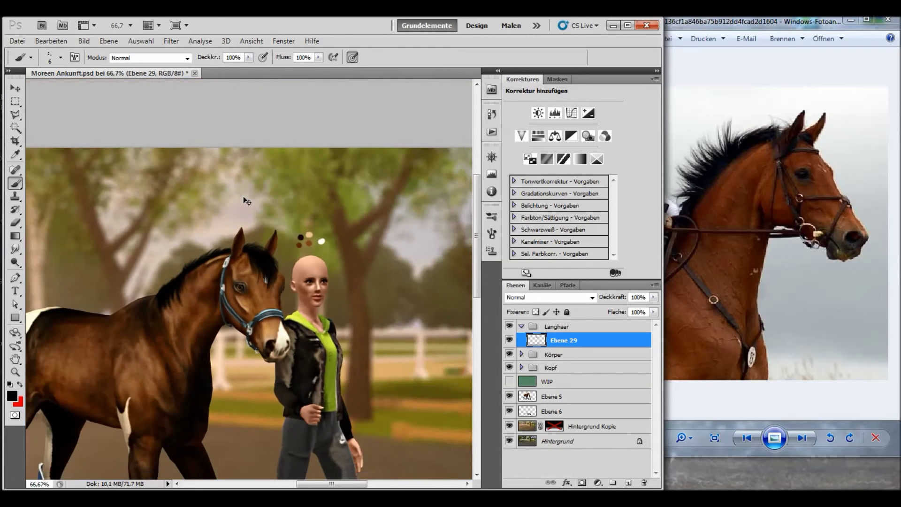
key("ctrl+plus")
key("ctrl+plus")
key("ctrl+plus")
key("ctrl+plus")
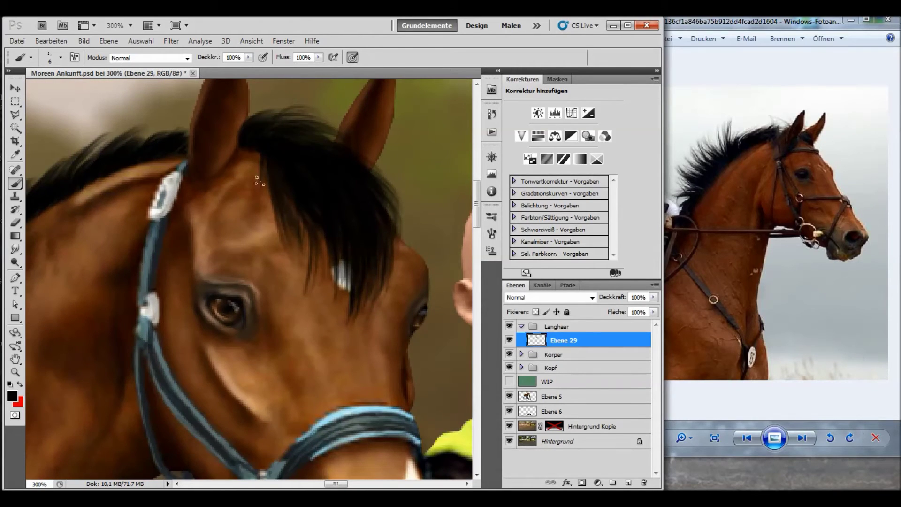
left_click(15, 224)
left_click(61, 58)
left_click(43, 133)
left_click(61, 59)
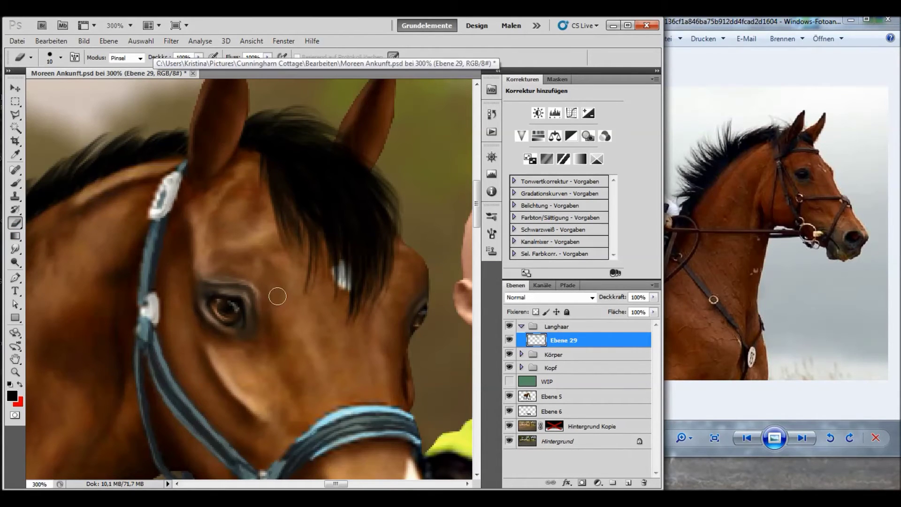
- Create a new layer above the mane layer and sample a creamy white as the foreground colour
left_click(109, 41)
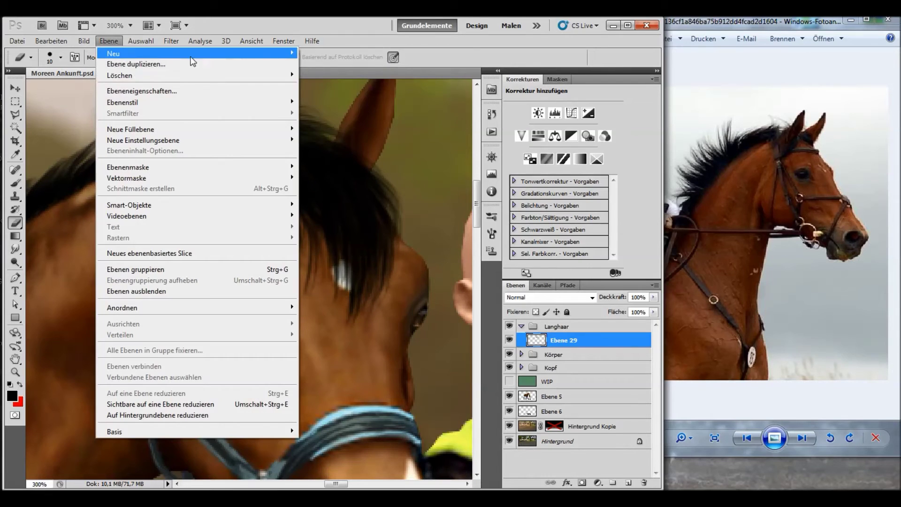
mouse_move(176, 55)
left_click(317, 55)
key("Return")
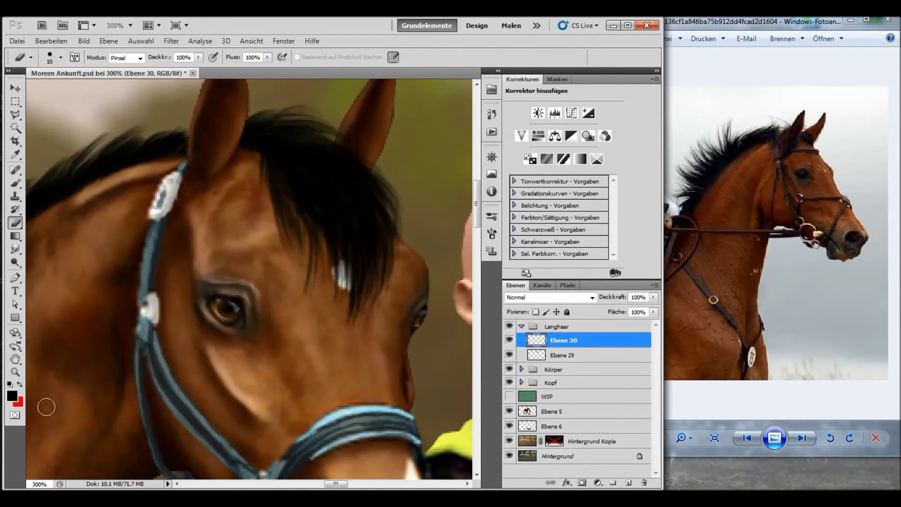
mouse_move(331, 485)
left_mouse_down()
mouse_move(287, 485)
mouse_move(322, 484)
left_mouse_up()
left_click(15, 155)
left_click(63, 440)
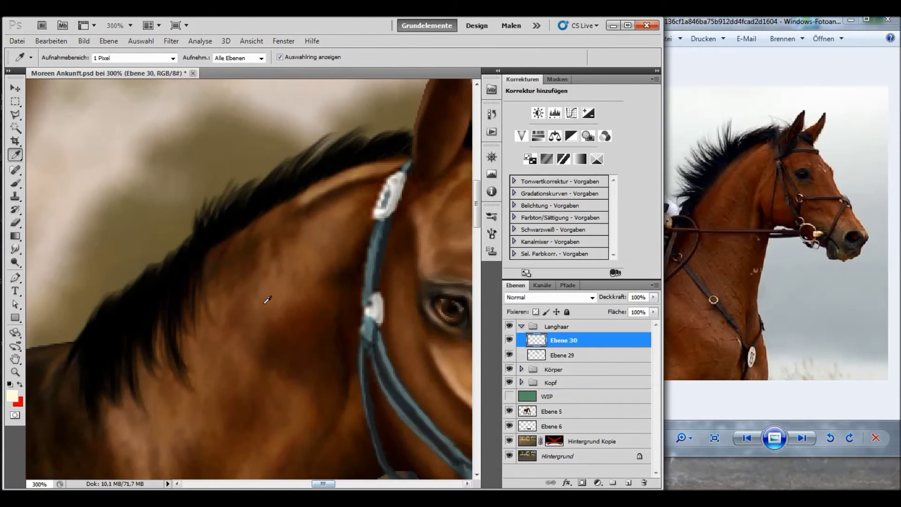
- Paint two tufts of creamy white strands into the upper half of the crest mane with a 4 px brush
key("ctrl+minus")
scroll(266, 306, "down", 1)
left_click(15, 185)
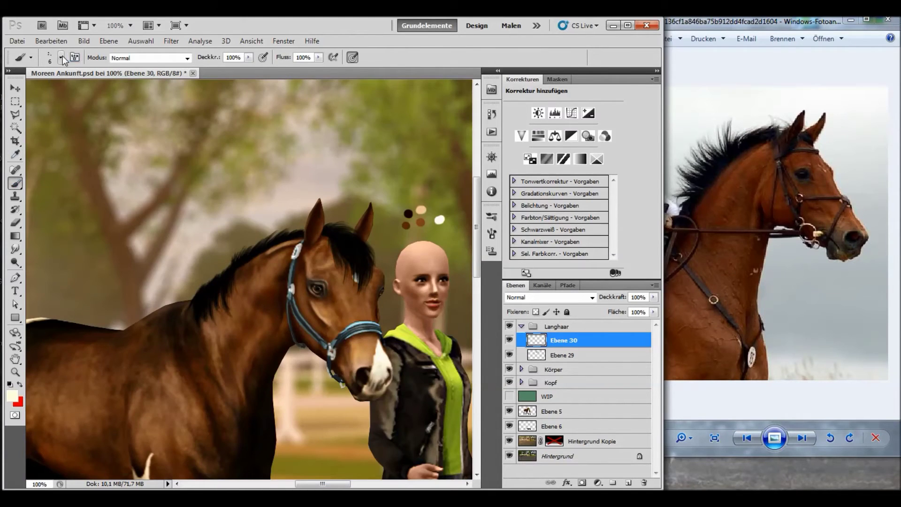
left_click(63, 56)
left_click(21, 88)
left_click(61, 57)
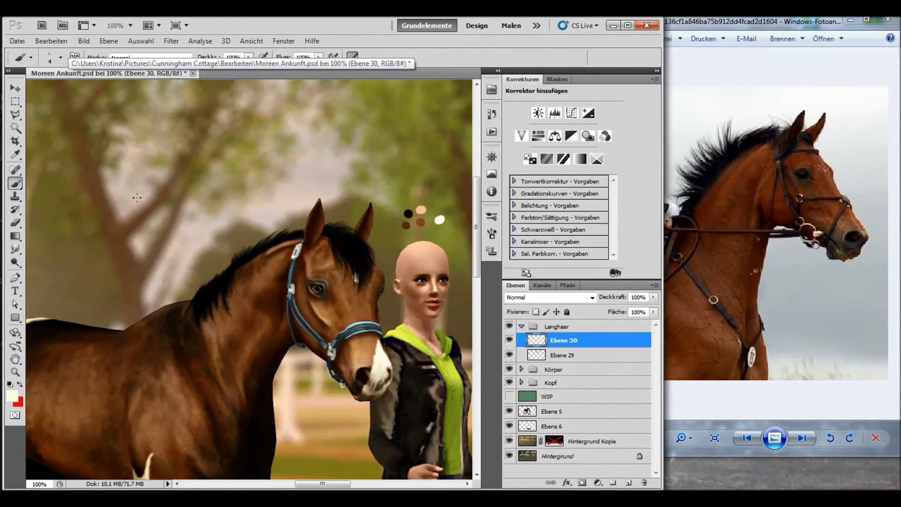
scroll(249, 256, "up", 2)
mouse_move(356, 149)
left_mouse_down()
mouse_move(322, 163)
mouse_move(332, 148)
mouse_move(319, 176)
mouse_move(335, 161)
mouse_move(339, 173)
mouse_move(340, 160)
mouse_move(302, 196)
mouse_move(306, 179)
mouse_move(263, 200)
mouse_move(263, 184)
mouse_move(245, 217)
mouse_move(240, 199)
mouse_move(230, 231)
mouse_move(227, 199)
mouse_move(244, 211)
mouse_move(267, 174)
mouse_move(264, 207)
mouse_move(249, 190)
mouse_move(220, 215)
mouse_move(221, 232)
mouse_move(244, 218)
mouse_move(237, 224)
mouse_move(255, 185)
mouse_move(234, 220)
mouse_move(241, 193)
mouse_move(236, 210)
mouse_move(227, 209)
mouse_move(251, 201)
mouse_move(217, 218)
left_mouse_up()
mouse_move(324, 164)
left_mouse_down()
mouse_move(370, 132)
mouse_move(330, 148)
mouse_move(297, 191)
mouse_move(346, 160)
mouse_move(321, 174)
mouse_move(336, 149)
mouse_move(341, 173)
mouse_move(304, 190)
left_mouse_up()
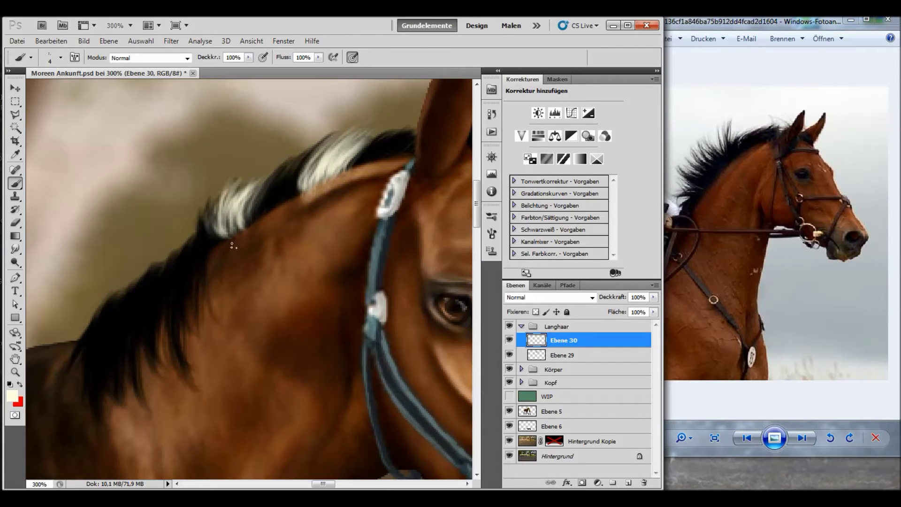
left_click(19, 221)
left_click(15, 183)
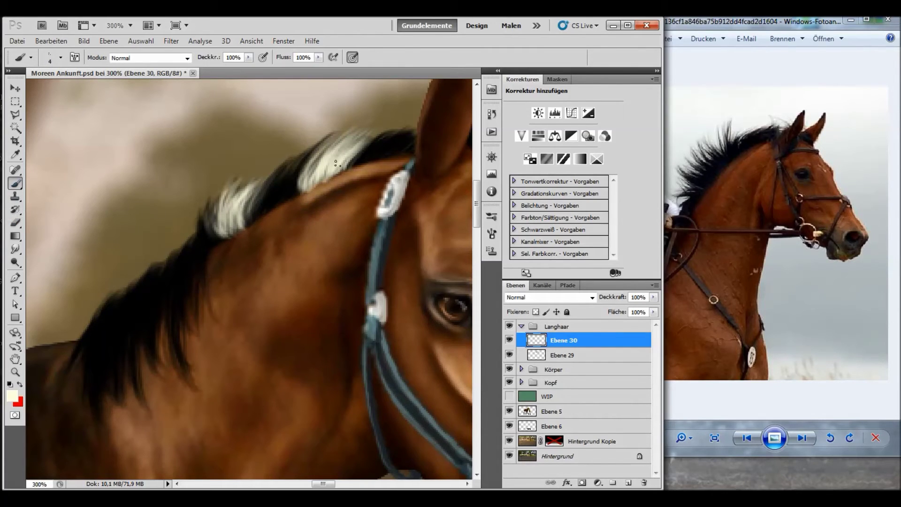
key("ctrl+minus")
key("ctrl+minus")
key("ctrl+minus")
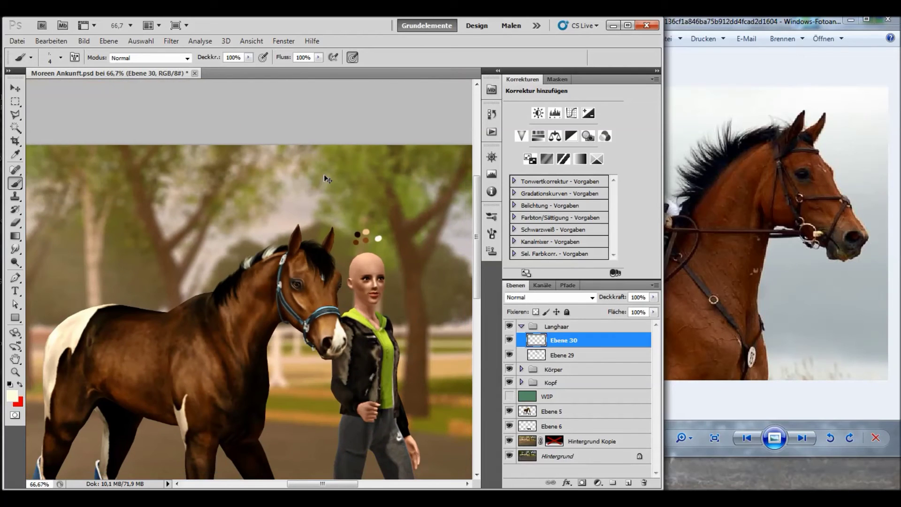
- Add another new layer on top and set the foreground colour to dark grey #4d4d47
left_click(108, 40)
mouse_move(117, 47)
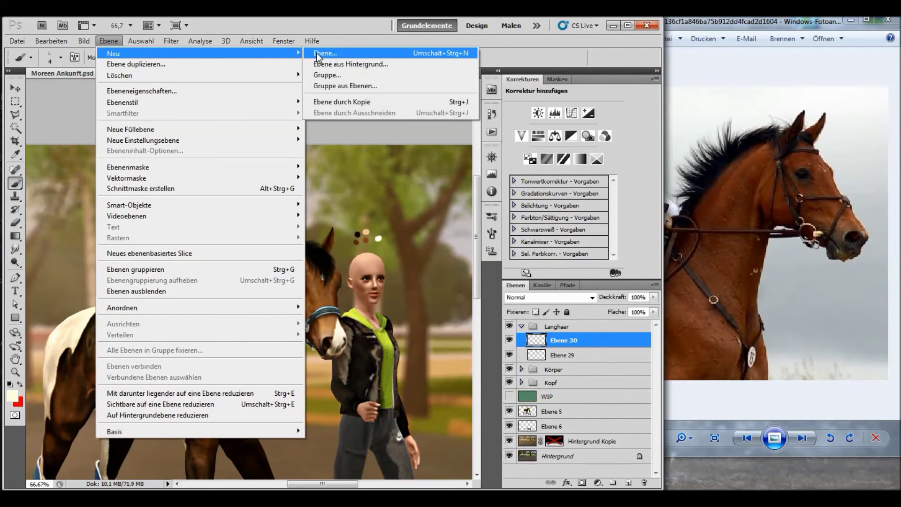
left_click(322, 56)
left_click(582, 155)
left_click(12, 396)
left_click_drag(461, 283, 458, 314)
left_click(688, 207)
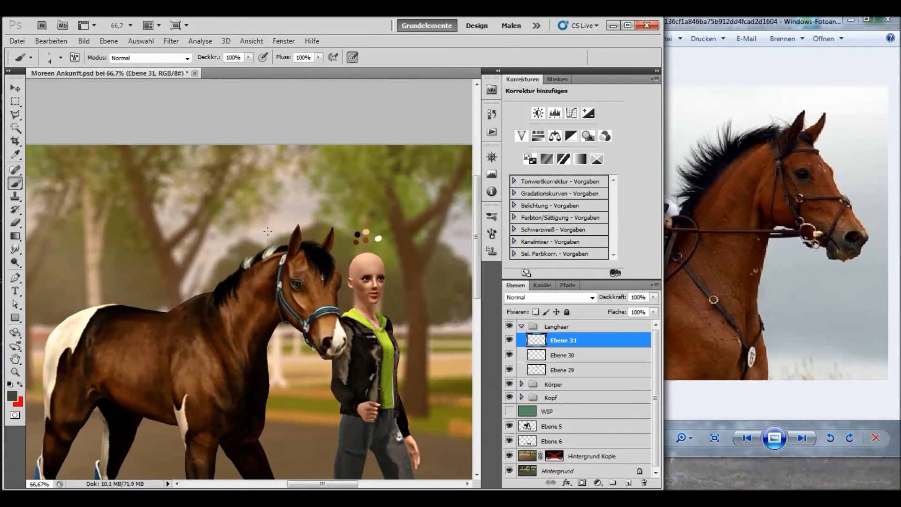
- Paint fine dark grey highlight strands through the black forelock with the 4 px brush
key("ctrl+plus")
key("ctrl+plus")
key("ctrl+plus")
left_click_drag(324, 483, 342, 484)
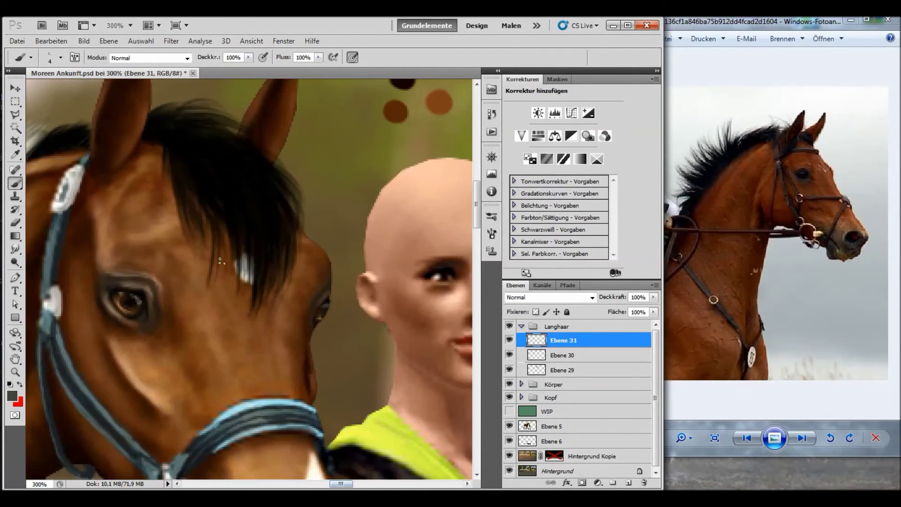
scroll(221, 260, "up", 2)
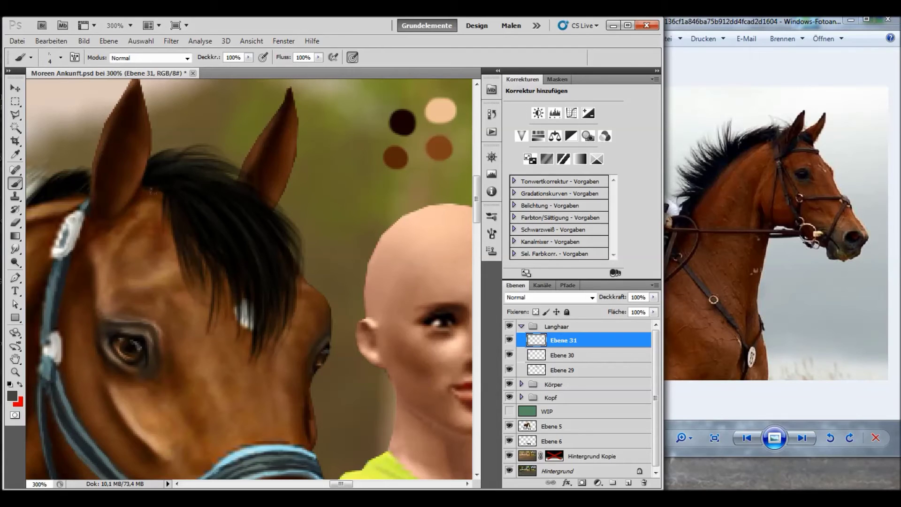
- Paint dark grey highlight strands along the black parts of the neck mane down to the withers
scroll(341, 469, "left", 4)
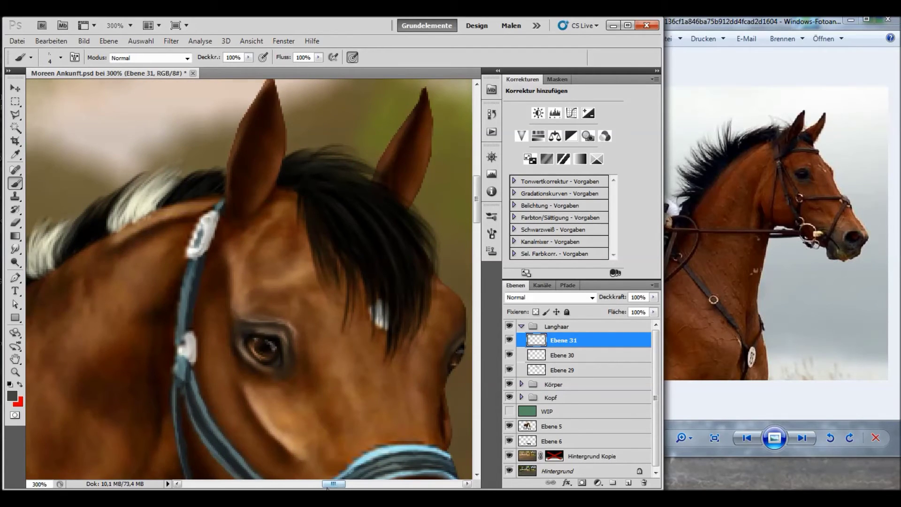
scroll(255, 207, "left", 5)
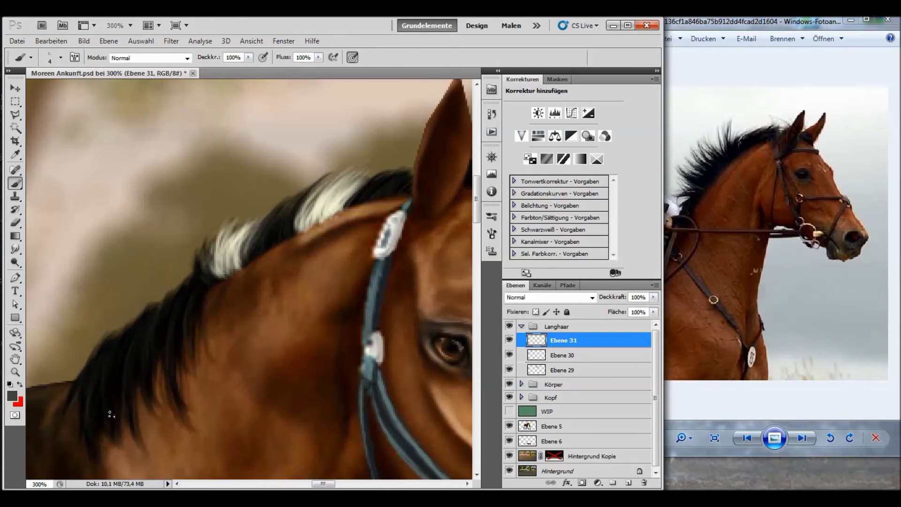
key("ctrl+minus")
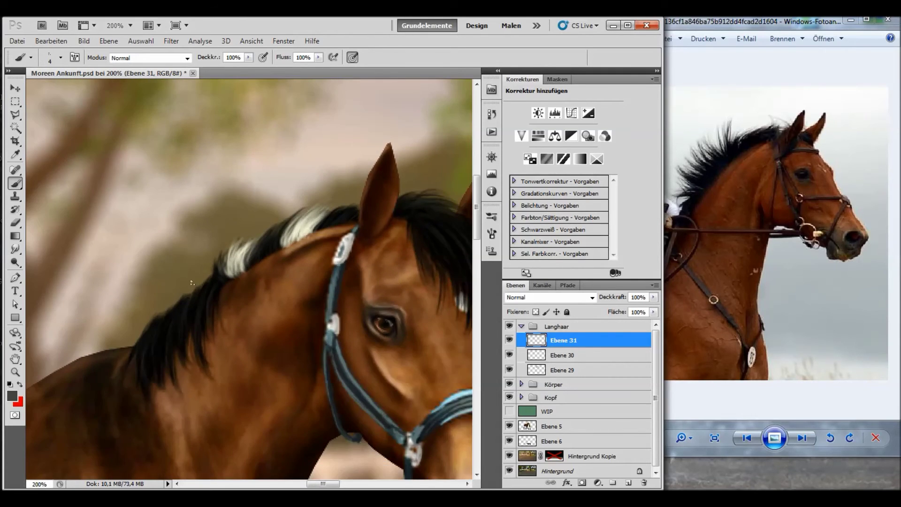
key("ctrl+minus")
key("ctrl+minus")
- Add a new layer above the dark grey highlights and choose a light grey foreground colour
left_click(109, 41)
mouse_move(252, 60)
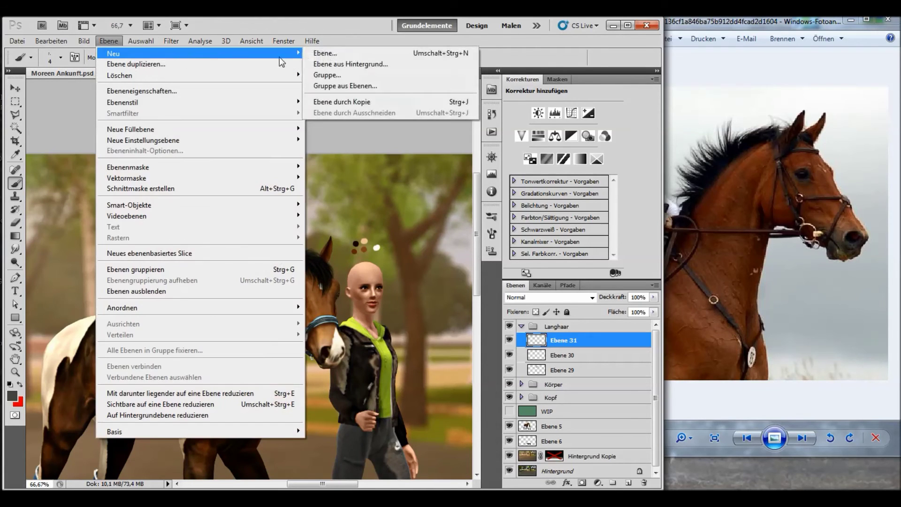
left_click(334, 60)
left_click(587, 157)
left_click(12, 396)
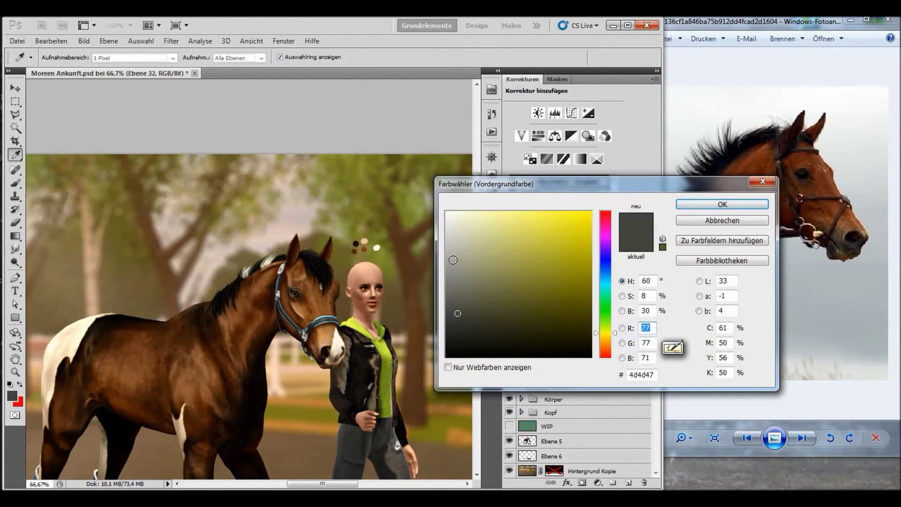
left_click(691, 207)
- Paint fine light grey highlight strands through the black forelock with a 3 px brush
key("b")
left_click(60, 57)
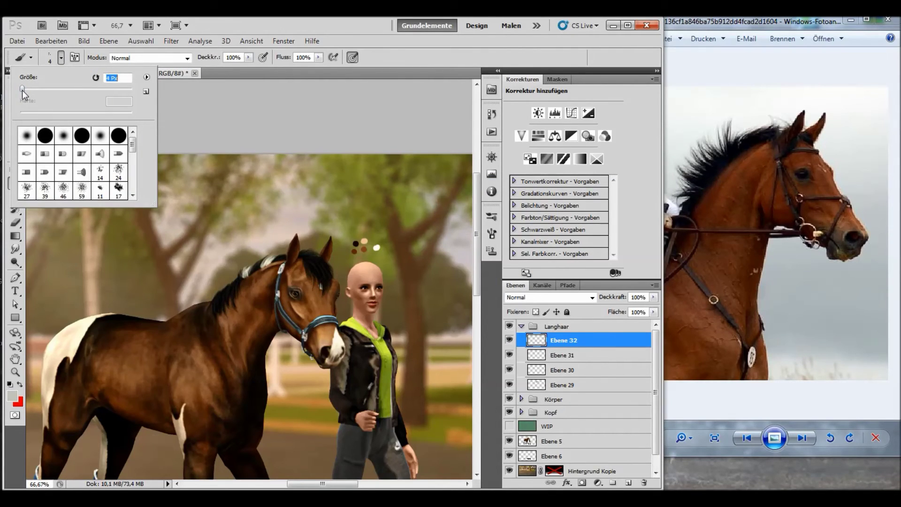
left_click_drag(22, 91, 22, 90)
left_click(63, 60)
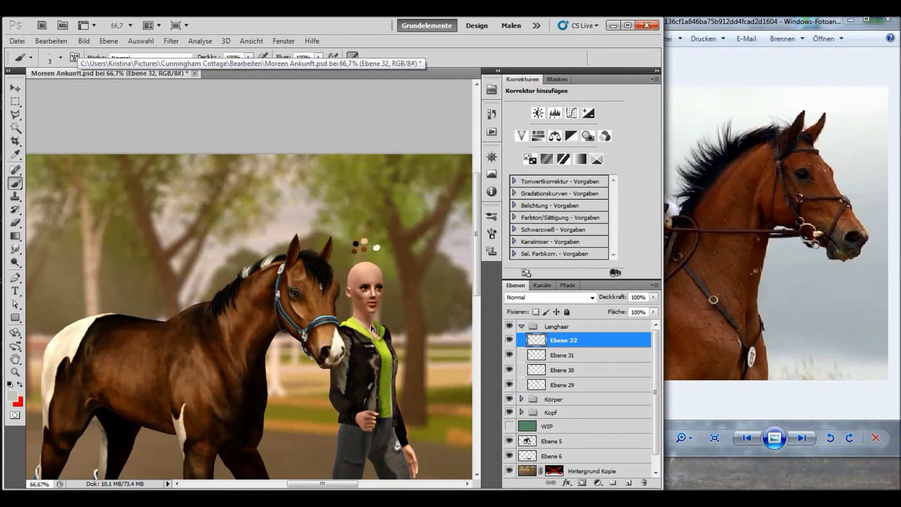
key("ctrl+plus")
key("ctrl+plus")
key("ctrl+plus")
left_click_drag(330, 484, 346, 483)
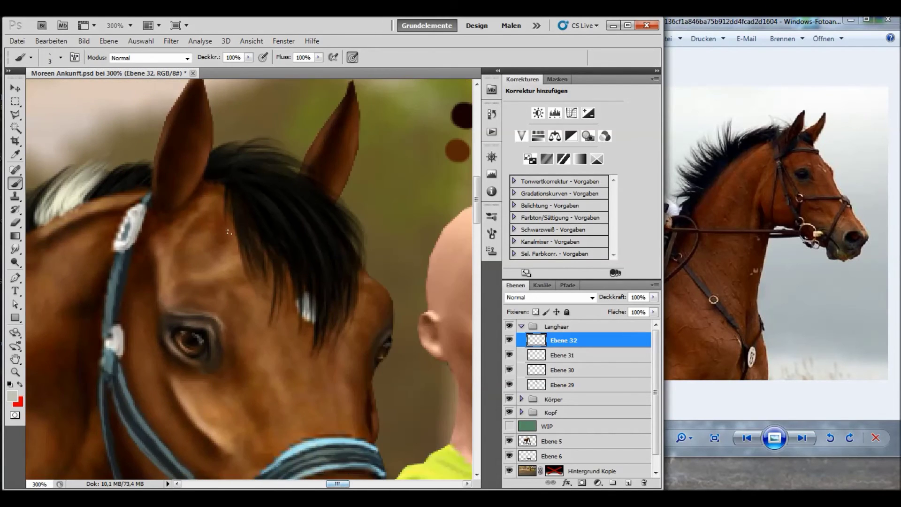
mouse_move(292, 189)
left_mouse_down()
mouse_move(349, 280)
mouse_move(354, 245)
left_mouse_up()
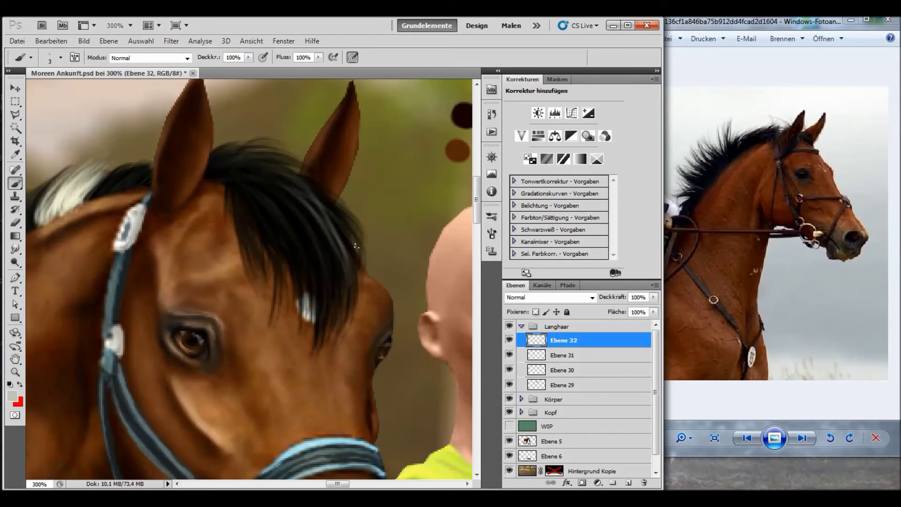
left_click_drag(237, 174, 282, 165)
left_click_drag(235, 170, 273, 159)
mouse_move(221, 176)
left_mouse_down()
mouse_move(263, 149)
mouse_move(249, 147)
left_mouse_up()
left_click_drag(258, 186, 319, 239)
left_click_drag(237, 177, 338, 210)
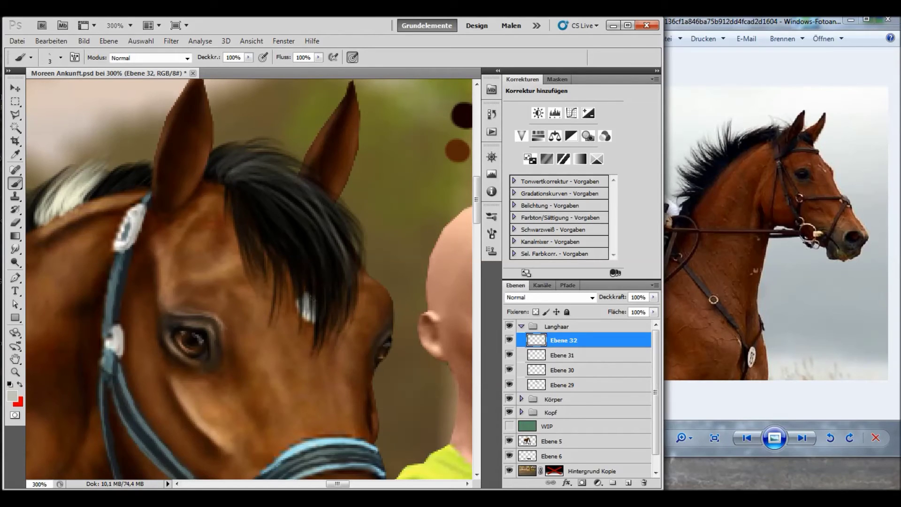
mouse_move(304, 249)
left_mouse_down()
mouse_move(235, 158)
mouse_move(216, 151)
left_mouse_up()
mouse_move(352, 219)
left_mouse_down()
mouse_move(299, 174)
mouse_move(275, 173)
left_mouse_up()
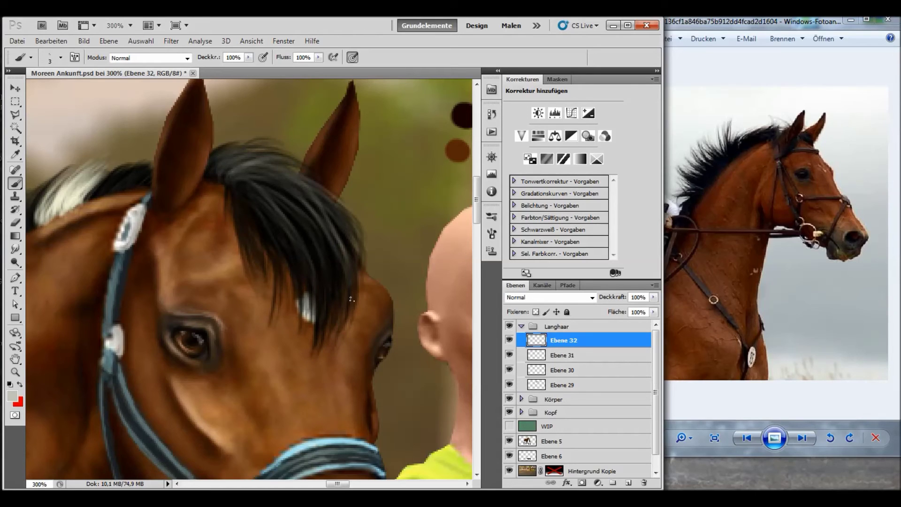
- Paint light grey highlight strands along the black parts of the neck mane down to the withers
left_click_drag(340, 484, 336, 484)
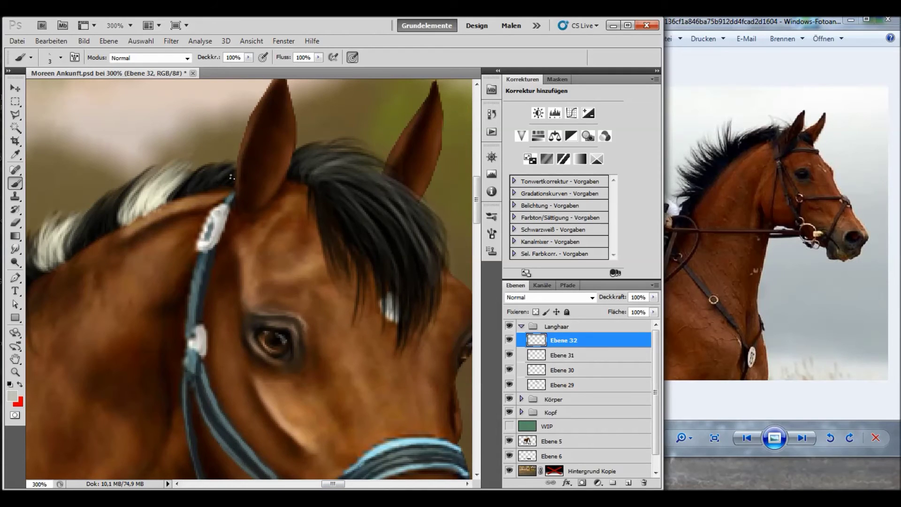
scroll(210, 173, "left", 10)
left_click_drag(331, 209, 352, 177)
left_click_drag(319, 224, 349, 181)
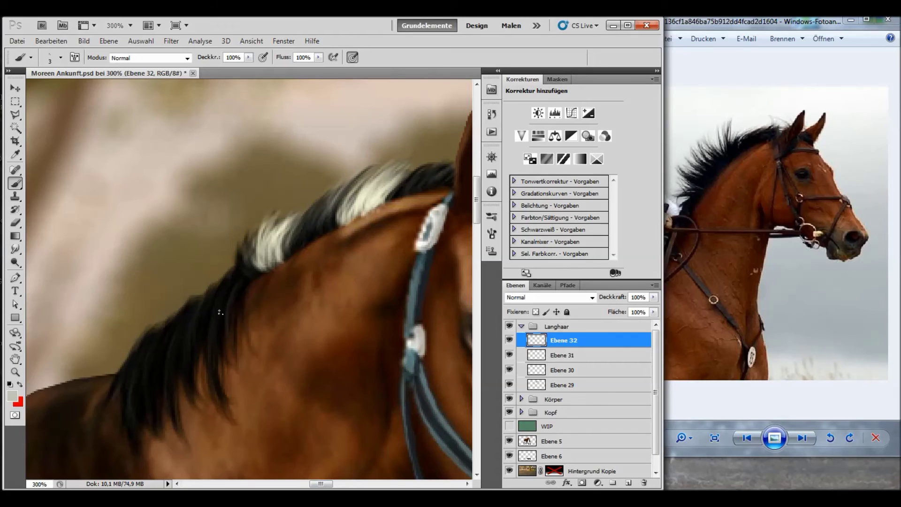
left_click_drag(225, 286, 220, 335)
mouse_move(207, 299)
left_mouse_down()
mouse_move(188, 374)
mouse_move(179, 335)
mouse_move(155, 385)
left_mouse_up()
left_click_drag(156, 339, 127, 416)
left_click_drag(229, 283, 203, 356)
left_click_drag(225, 285, 177, 342)
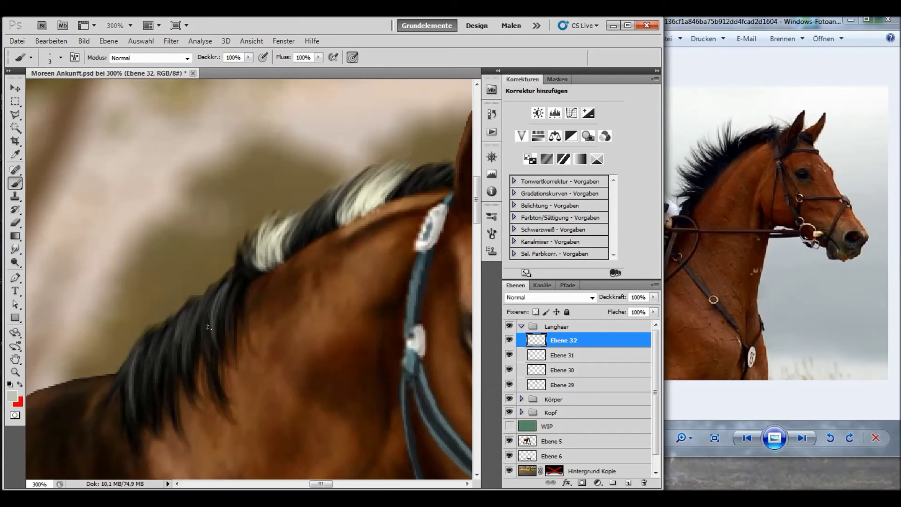
- Reduce the opacity of the light grey highlight layer to 37% and save the document
key("ctrl+0")
left_click(654, 297)
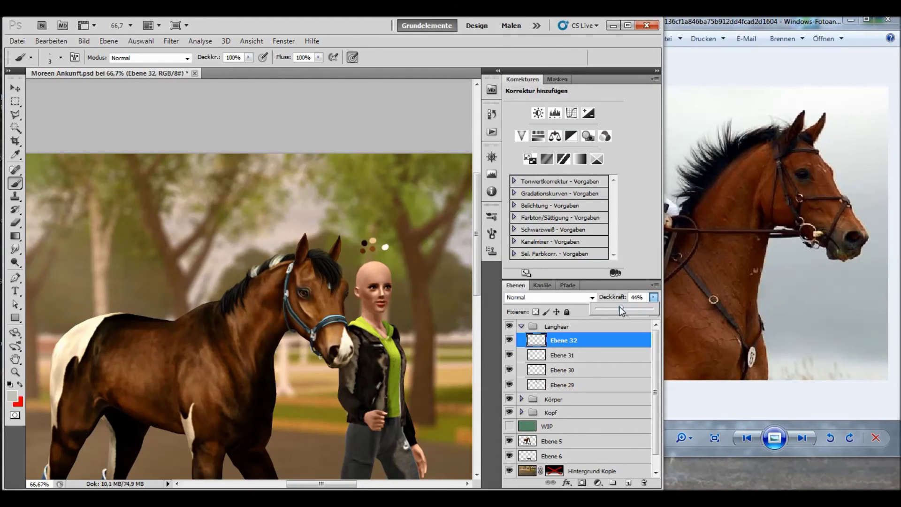
left_click_drag(619, 308, 618, 308)
left_click(653, 299)
left_click(16, 41)
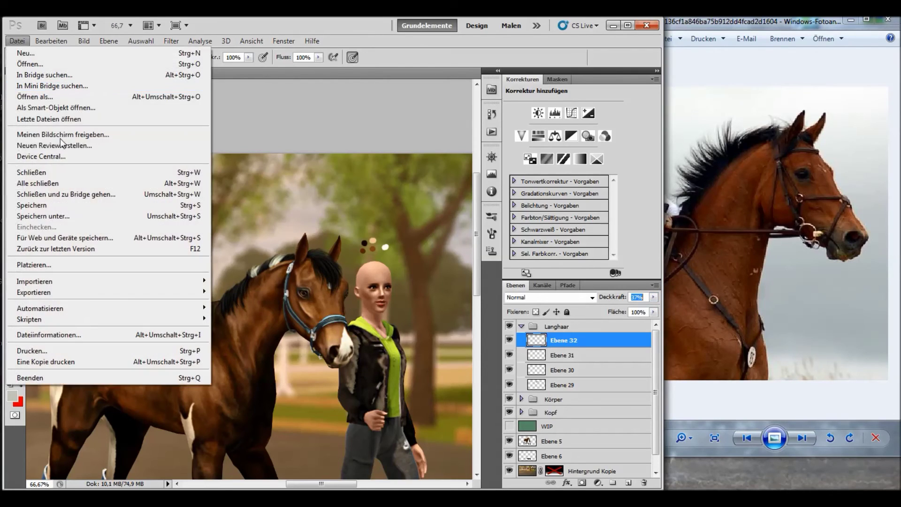
left_click(57, 203)
scroll(146, 263, "down", 1)
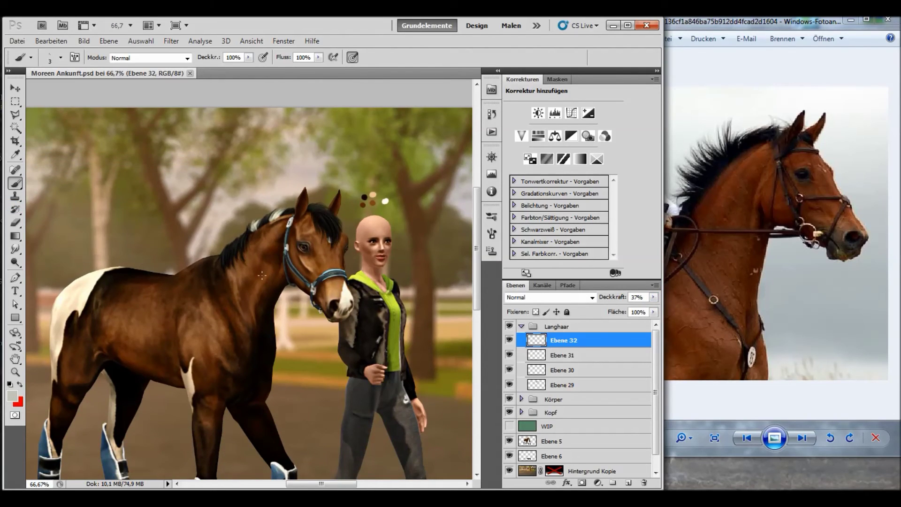
- Create a new layer named "schatten" and place it beneath Ebene 29 in the Langhaar group
left_click(109, 41)
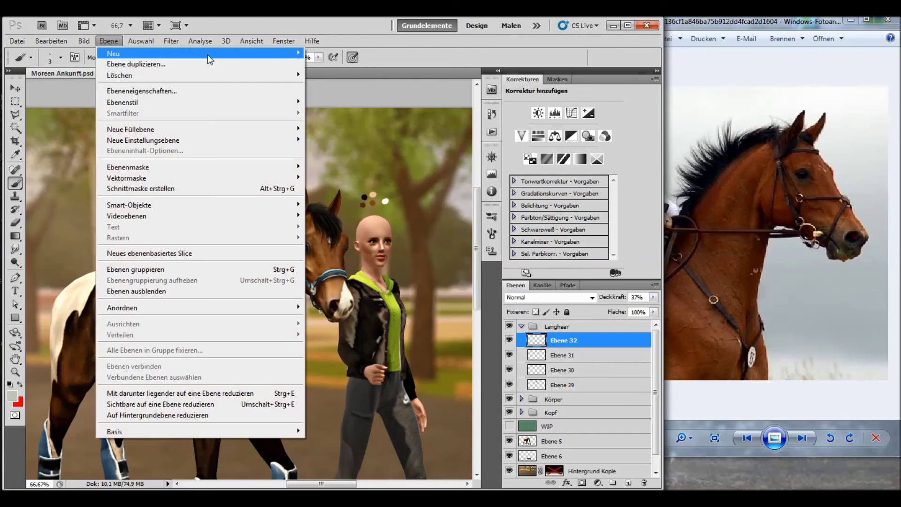
left_click(338, 50)
type("schatten")
key("Return")
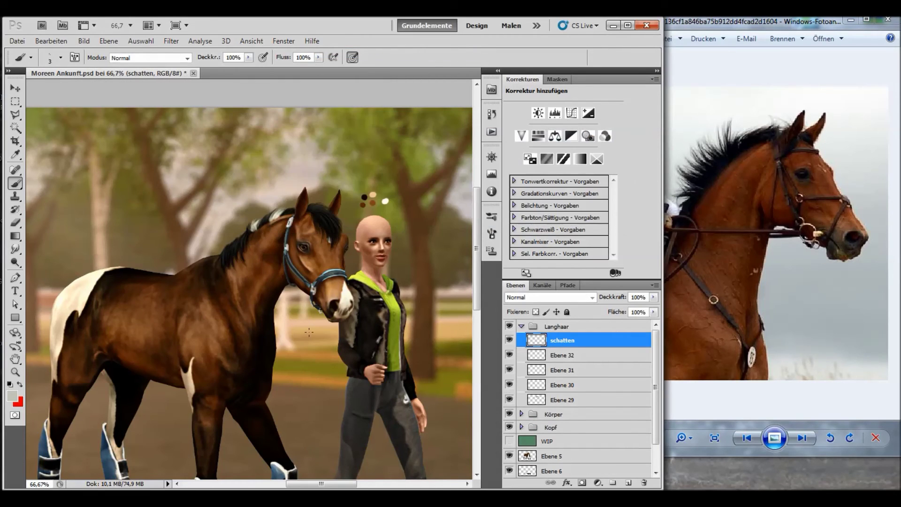
left_click_drag(592, 339, 589, 401)
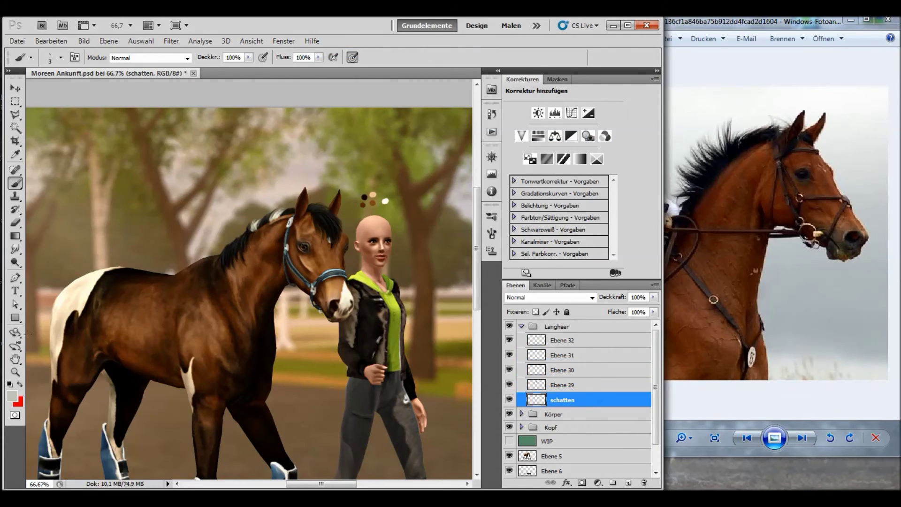
- Paint black shadow strokes beneath the forelock on the horse's forehead with a 7 px brush on the schatten layer
left_click(15, 398)
left_click(450, 355)
left_click(714, 204)
left_click(61, 57)
left_click(24, 87)
key("Return")
key("ctrl+plus")
key("ctrl+plus")
key("ctrl+plus")
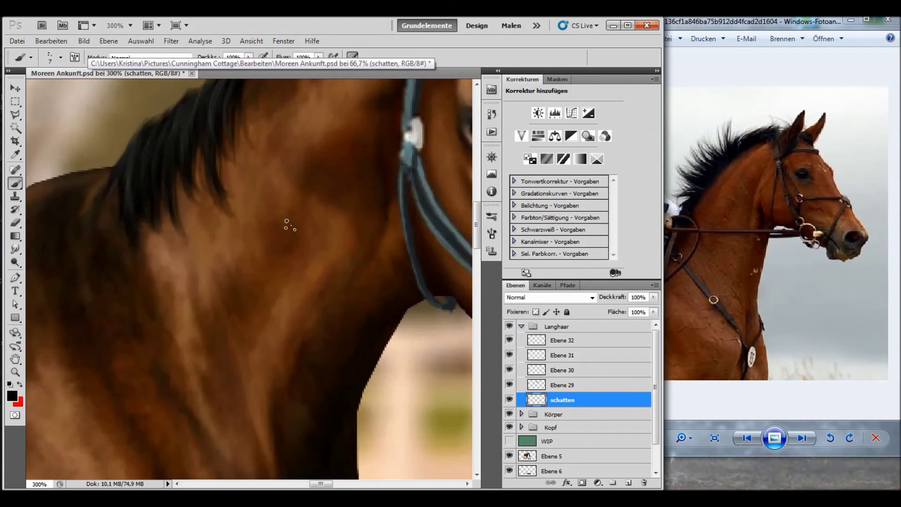
scroll(290, 226, "up", 3)
left_click_drag(324, 484, 335, 485)
left_click_drag(353, 253, 347, 311)
left_click_drag(350, 254, 349, 301)
left_click_drag(334, 225, 336, 288)
left_click_drag(319, 214, 323, 276)
left_click_drag(299, 193, 315, 282)
left_click_drag(275, 170, 295, 247)
mouse_move(268, 146)
left_mouse_down()
mouse_move(280, 224)
mouse_move(316, 259)
mouse_move(326, 301)
left_mouse_up()
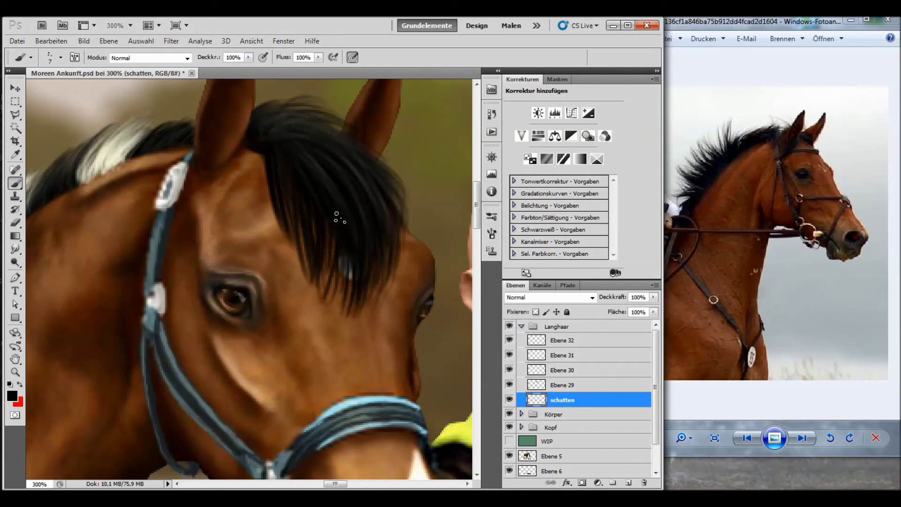
- Extend the black shadow around the forelock's tips and along both of its edges
left_click_drag(331, 255, 364, 322)
left_click_drag(380, 226, 399, 331)
left_click_drag(382, 251, 375, 326)
left_click_drag(323, 224, 347, 327)
left_click_drag(297, 221, 294, 268)
left_click_drag(301, 192, 280, 266)
left_click_drag(350, 264, 357, 307)
left_click_drag(370, 293, 375, 311)
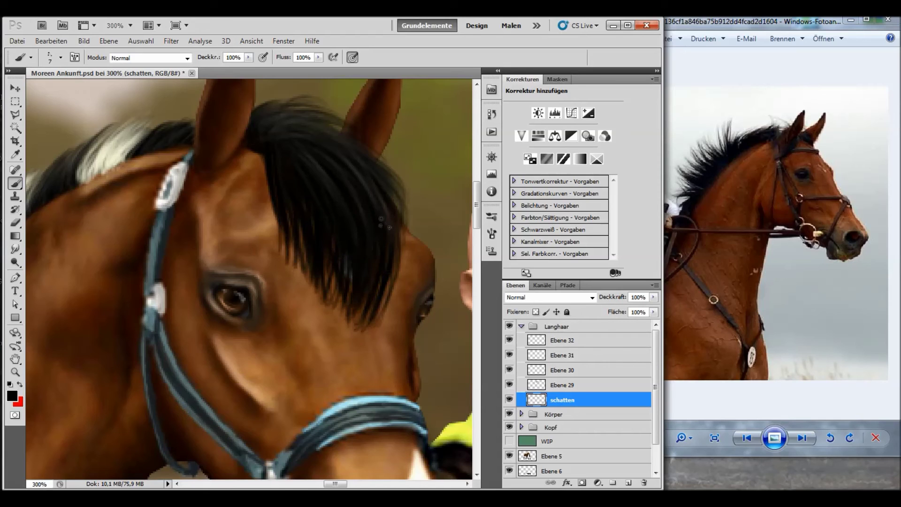
left_click_drag(400, 226, 410, 273)
left_click_drag(394, 225, 415, 269)
- Load the outline of Ebene 5 as a selection and paint black shadow strokes under the neck mane from withers to poll
left_click(528, 458, "ctrl")
left_click_drag(344, 484, 330, 486)
left_click_drag(233, 282, 228, 312)
left_click_drag(240, 260, 220, 357)
left_click_drag(228, 310, 225, 375)
mouse_move(209, 328)
left_mouse_down()
mouse_move(223, 390)
mouse_move(190, 353)
mouse_move(181, 399)
left_mouse_up()
left_click_drag(176, 338, 150, 423)
left_click_drag(146, 375, 134, 427)
left_click_drag(109, 361, 101, 380)
mouse_move(414, 158)
left_mouse_down()
mouse_move(439, 152)
mouse_move(350, 176)
mouse_move(245, 237)
left_mouse_up()
left_click_drag(366, 162, 254, 245)
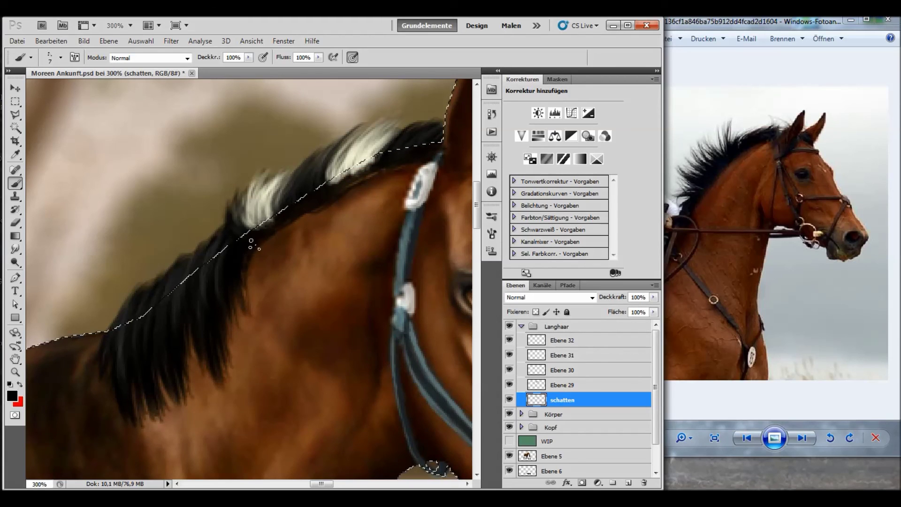
- Soften the schatten layer with a Gaussian Blur of 5.3 px radius and remove the selection
scroll(252, 242, "down", 1)
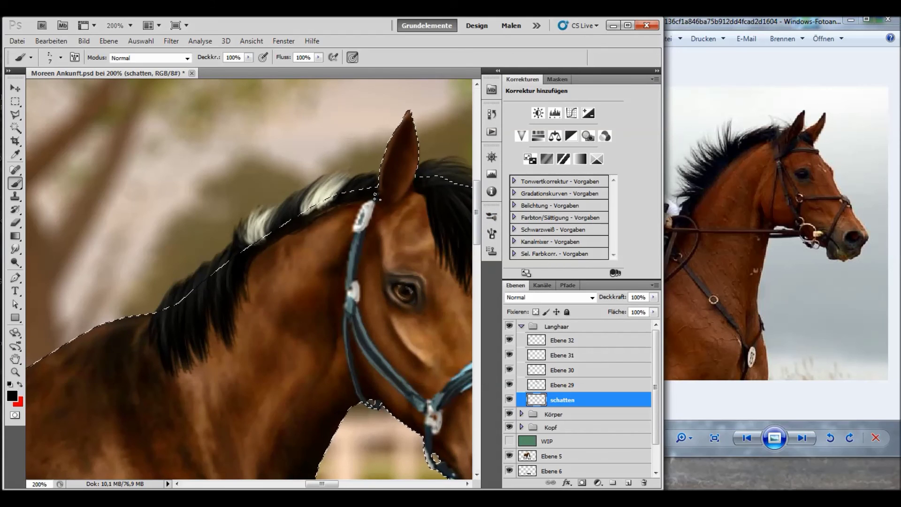
scroll(347, 286, "down", 1)
left_click(172, 40)
mouse_move(303, 244)
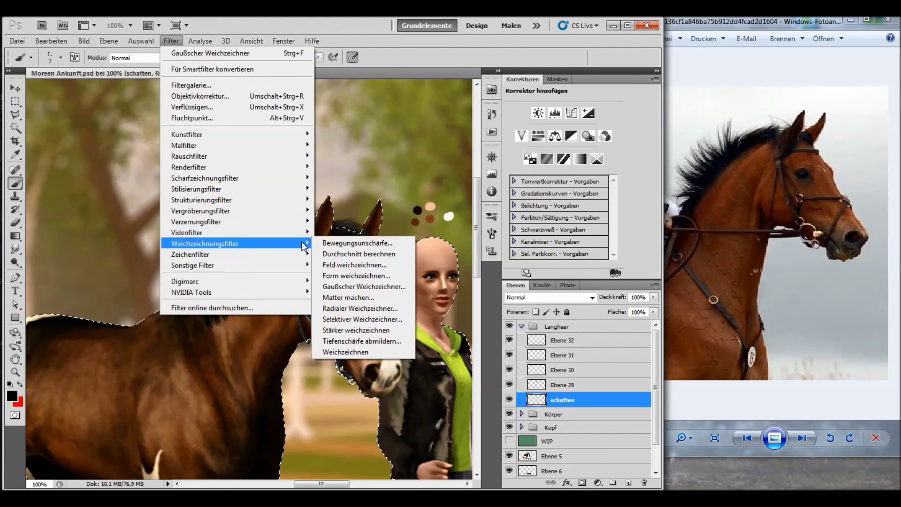
left_click(364, 287)
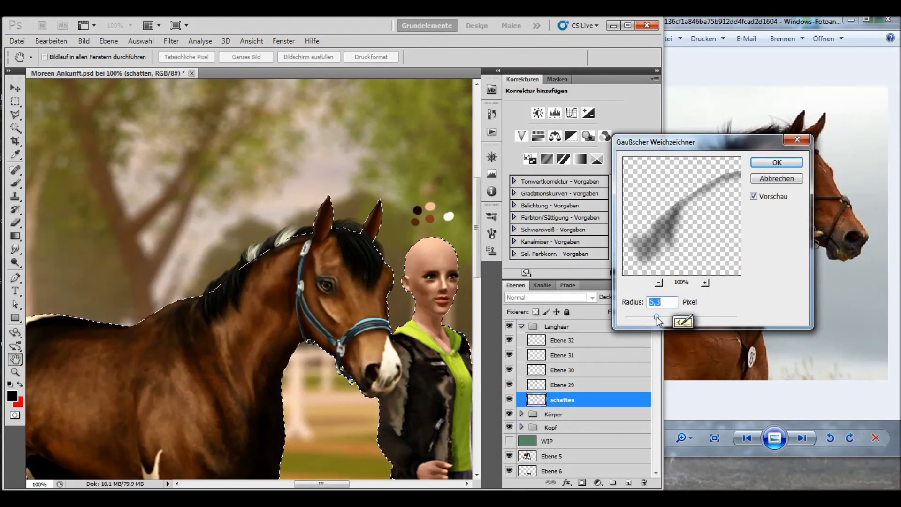
key("Return")
key("b")
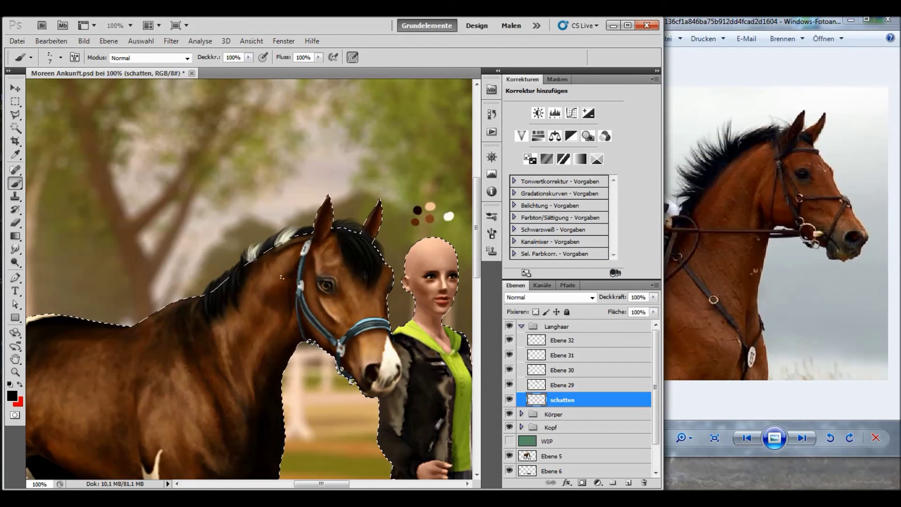
left_click(141, 40)
left_click(181, 65)
scroll(236, 204, "down", 1)
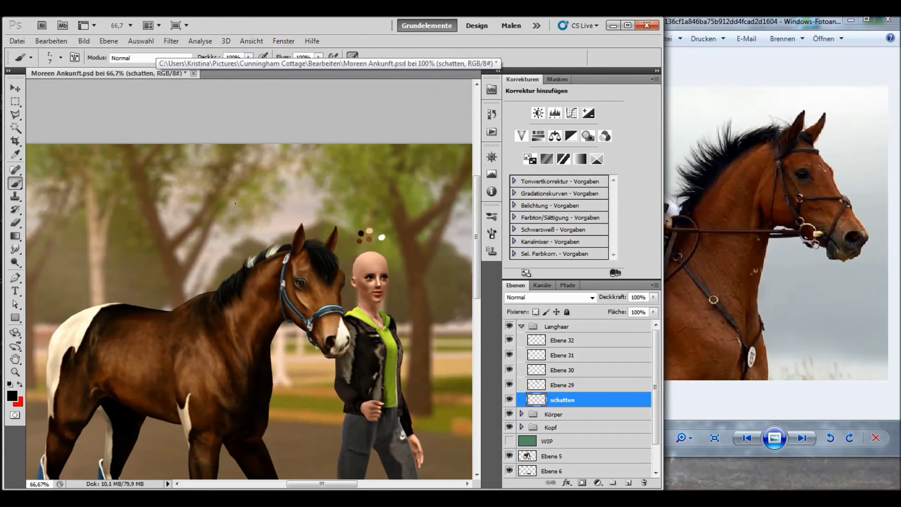
- Reduce the schatten layer's opacity to 65% and save the document
left_click(654, 297)
left_click_drag(637, 312, 635, 313)
left_click_drag(479, 260, 479, 283)
left_click(17, 41)
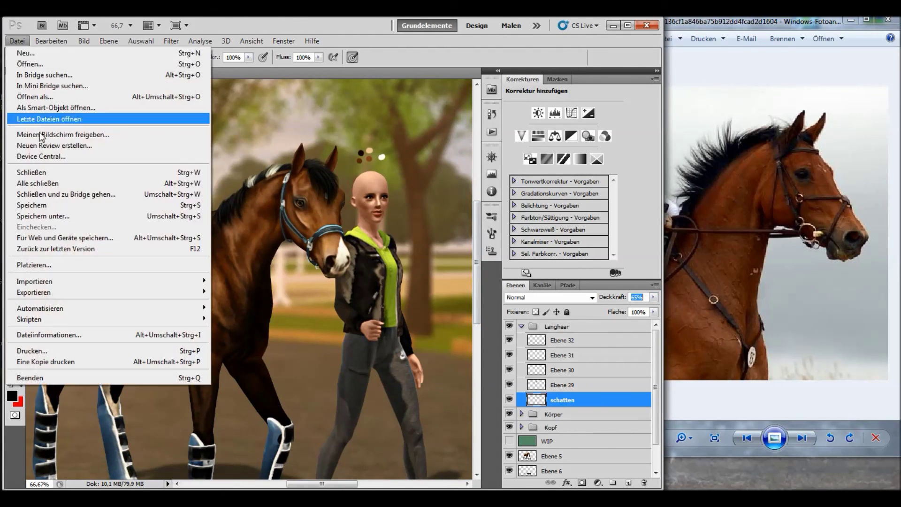
left_click(34, 207)
left_click_drag(330, 483, 307, 483)
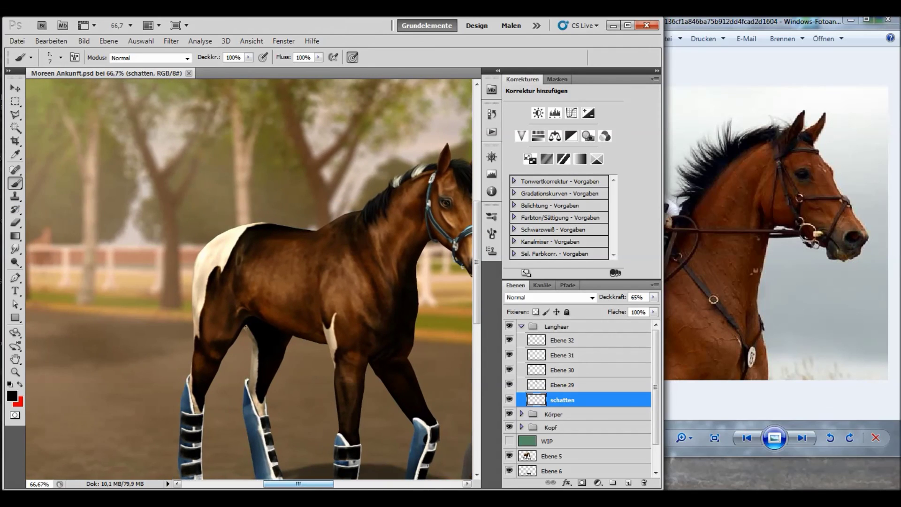
scroll(220, 261, "down", 2)
scroll(220, 260, "down", 1)
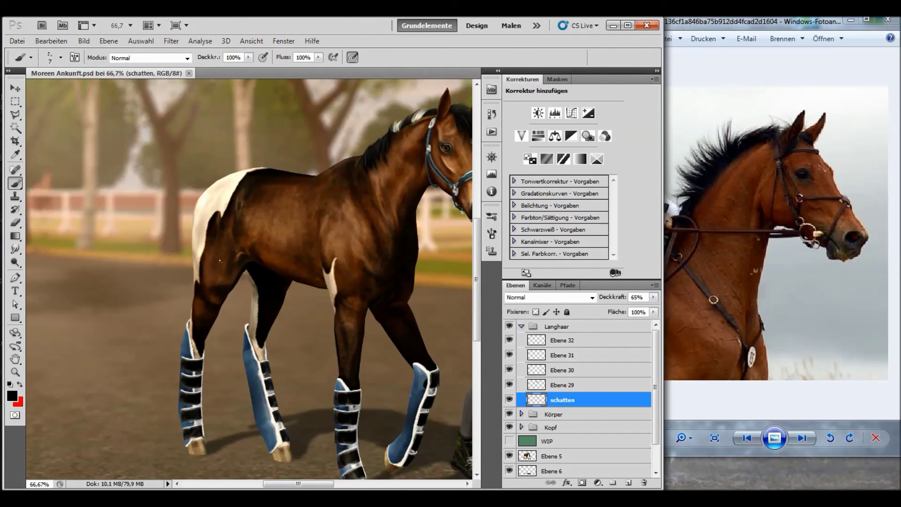